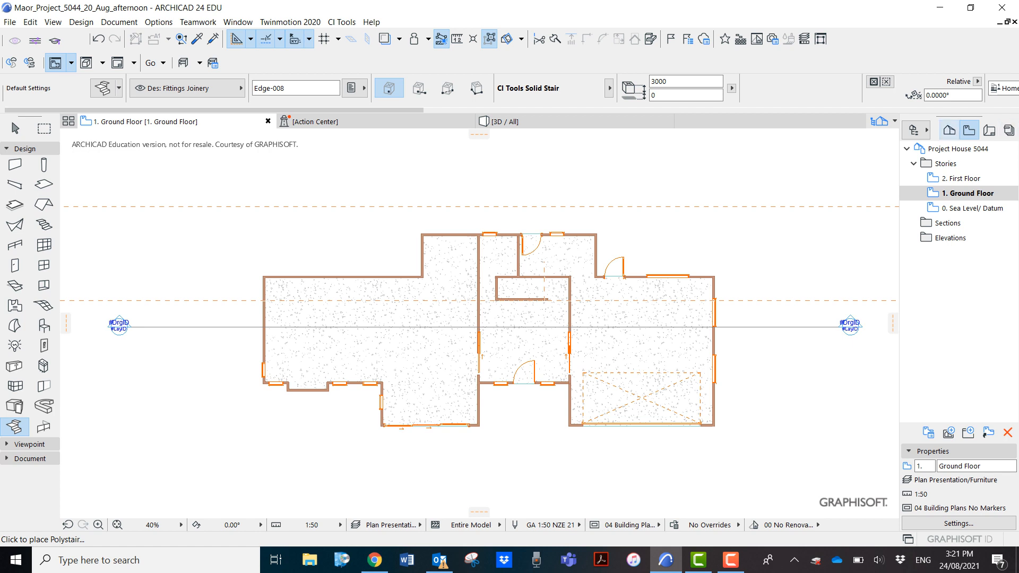
Step: Open the 3D view and examine the house's ground-floor and first-floor walls from several angles
left_click(949, 130)
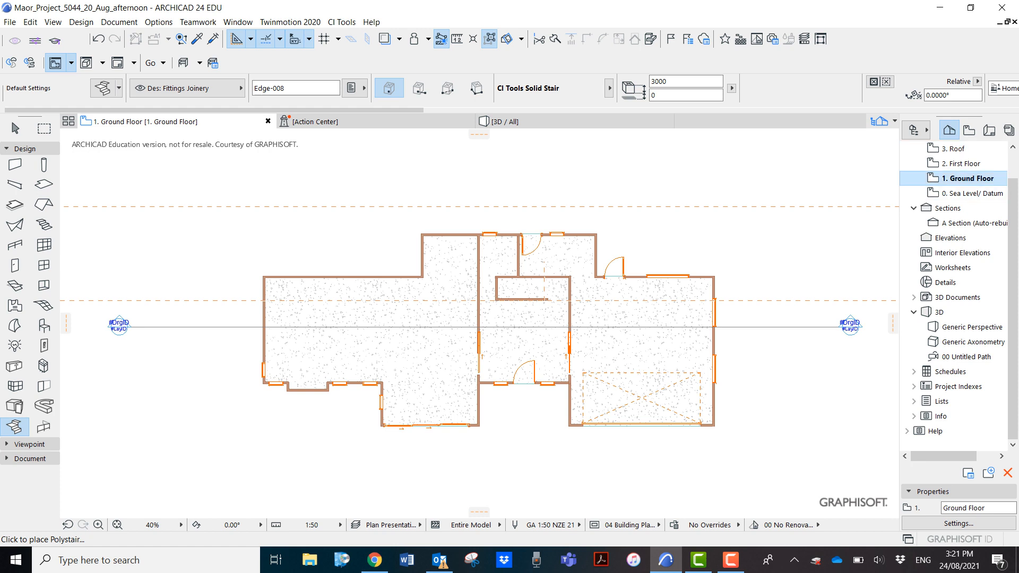
left_click(508, 122)
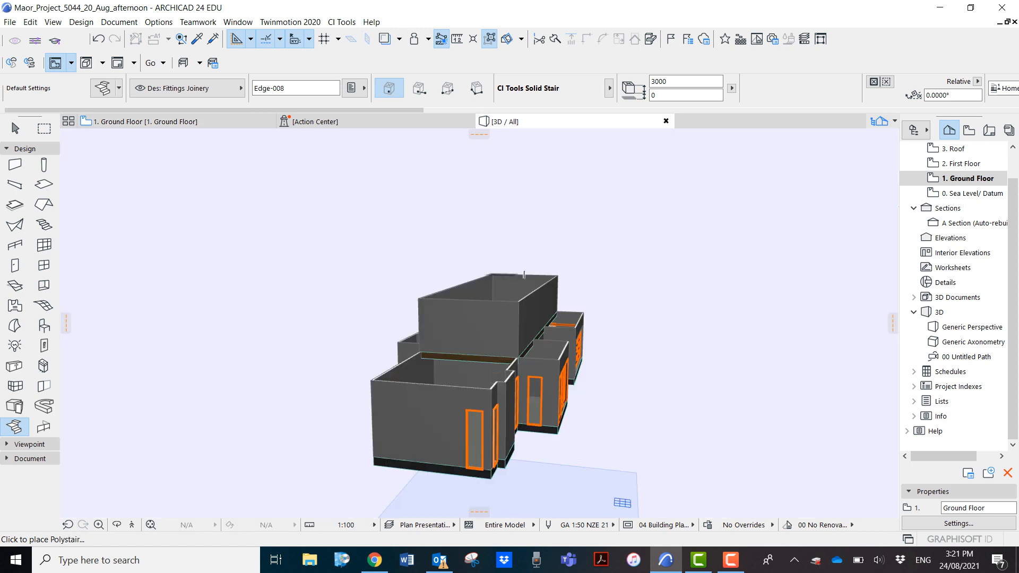
middle_click_drag(554, 406, 610, 405, "shift")
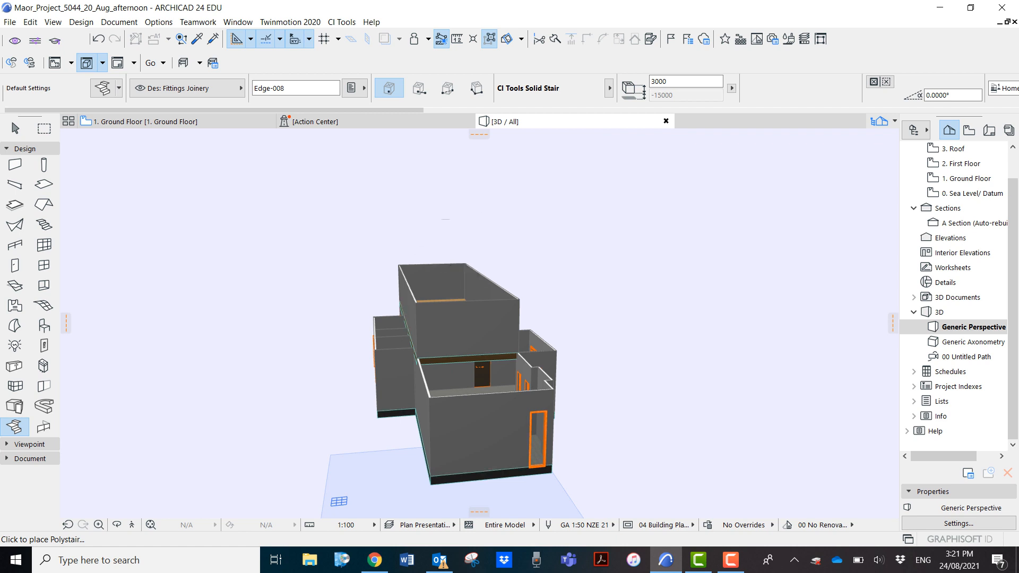
middle_click_drag(613, 290, 478, 303, "shift")
middle_click_drag(196, 318, 313, 365, "shift")
middle_click_drag(764, 269, 669, 269, "shift")
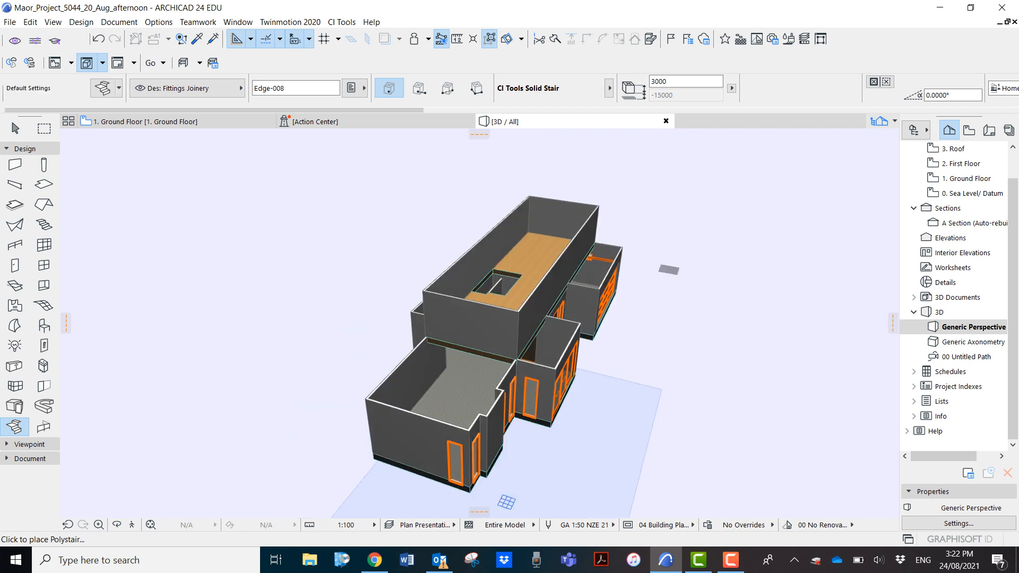
middle_click_drag(635, 358, 764, 346, "shift")
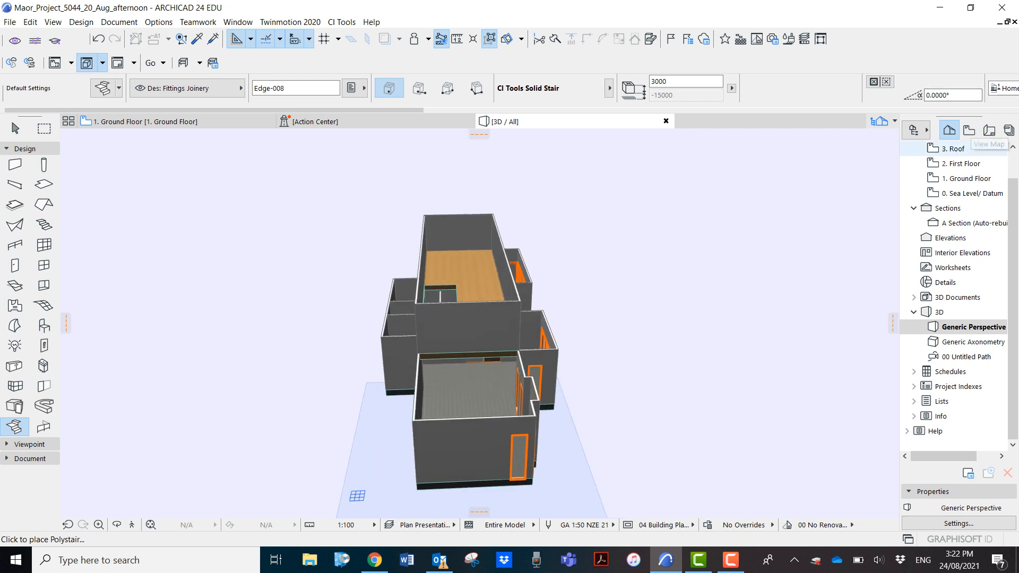
Step: Open the 3. Roof story and show the 2. First Floor view on it as a trace reference
double_click(954, 149)
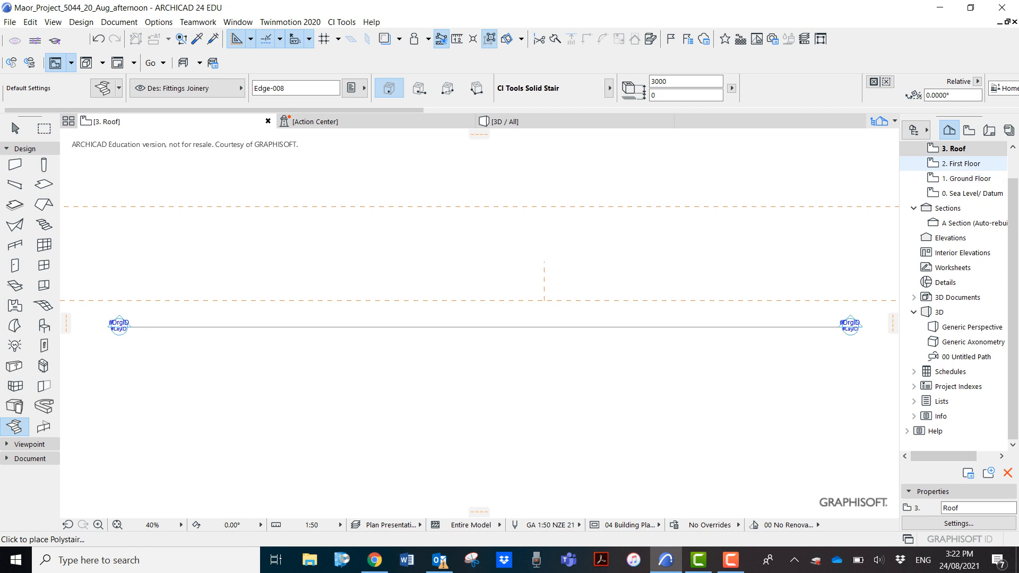
left_click(969, 130)
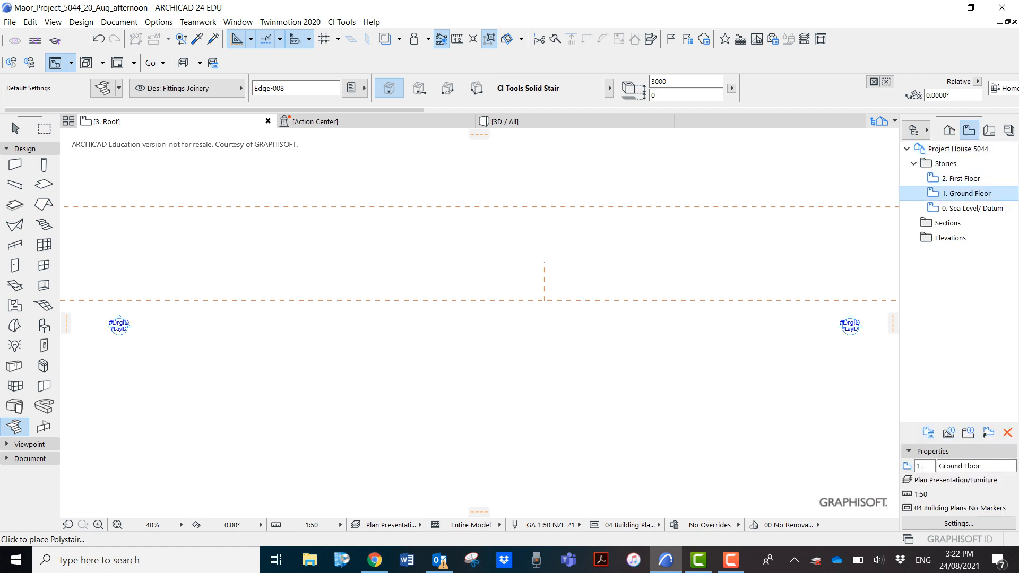
right_click(956, 179)
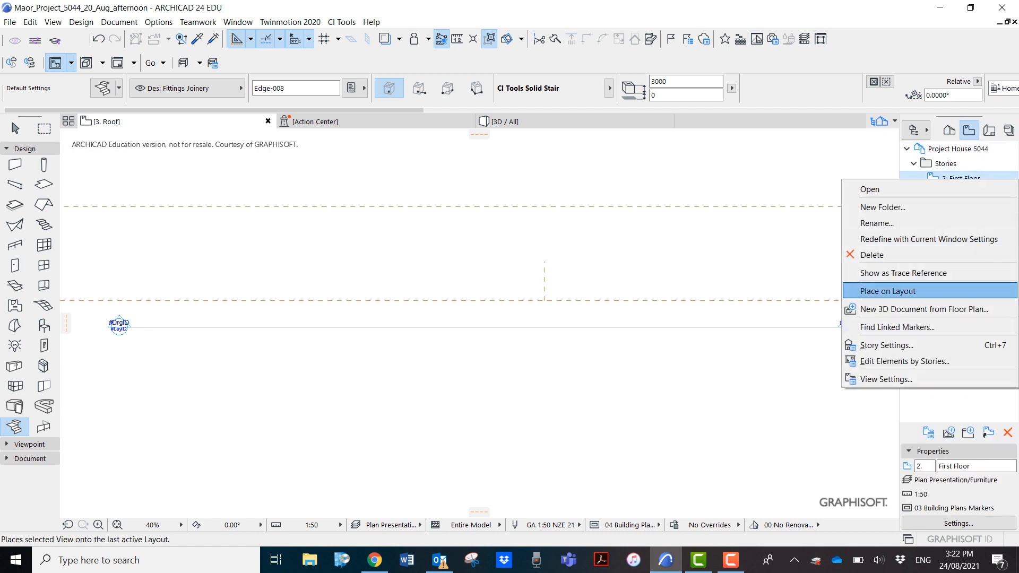
left_click(903, 273)
scroll(606, 351, "up", 4)
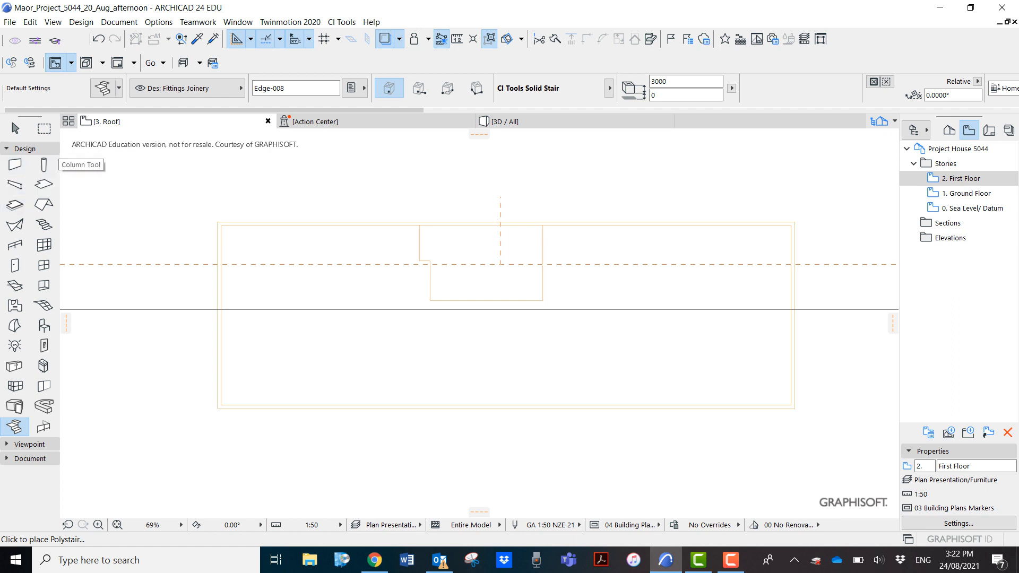
Step: Activate the Roof tool, make the Des: Roofs layer visible and update the Plan Presentation/Furniture layer combination with it
left_click(43, 205)
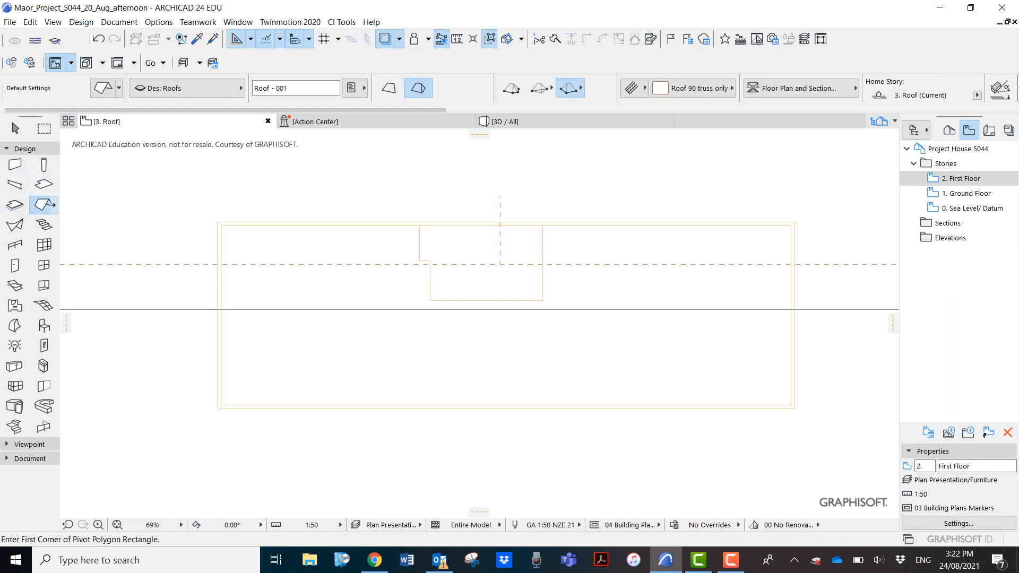
double_click(43, 205)
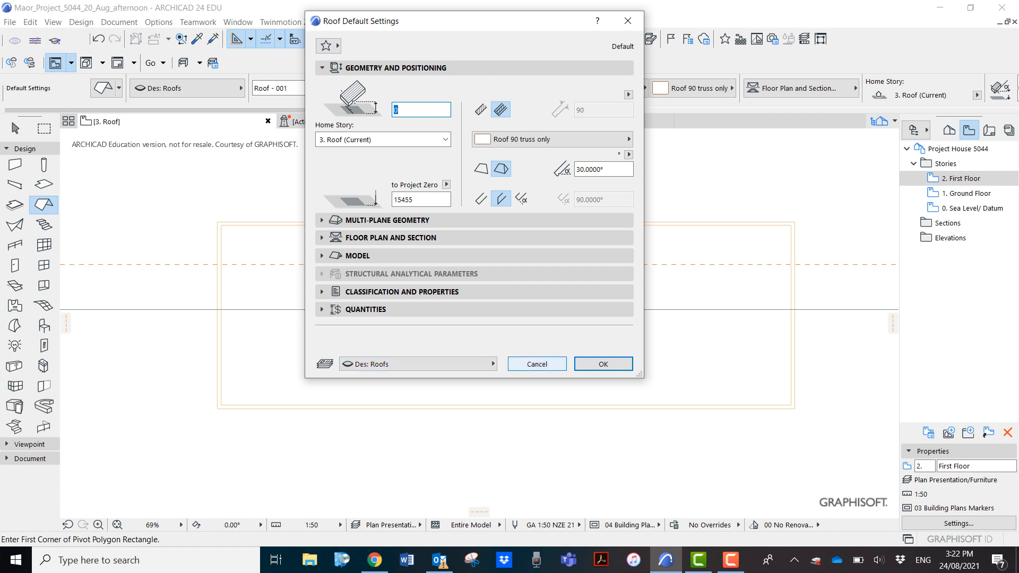
left_click(537, 364)
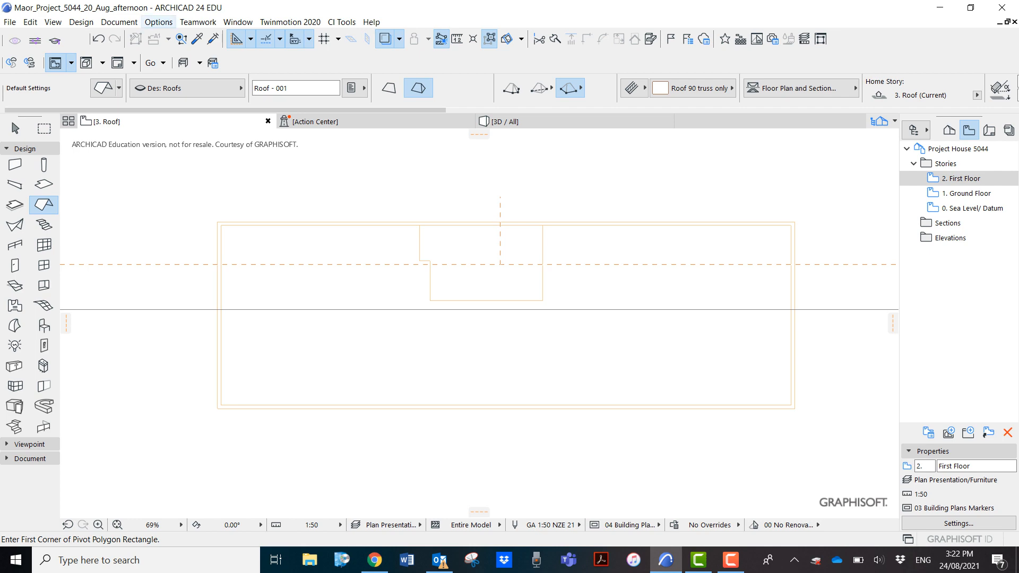
key("ctrl+l")
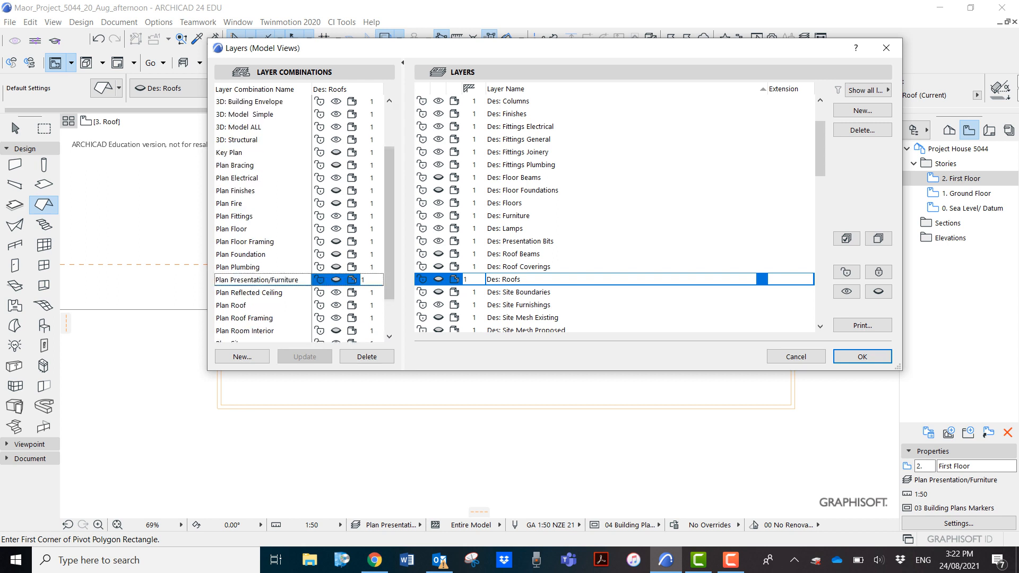
left_click(438, 279)
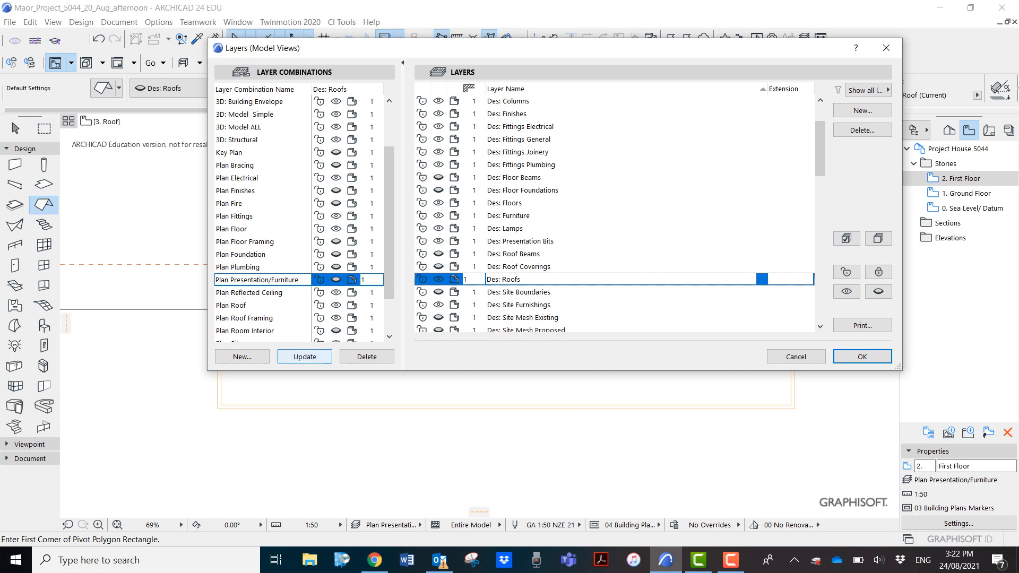
left_click(305, 357)
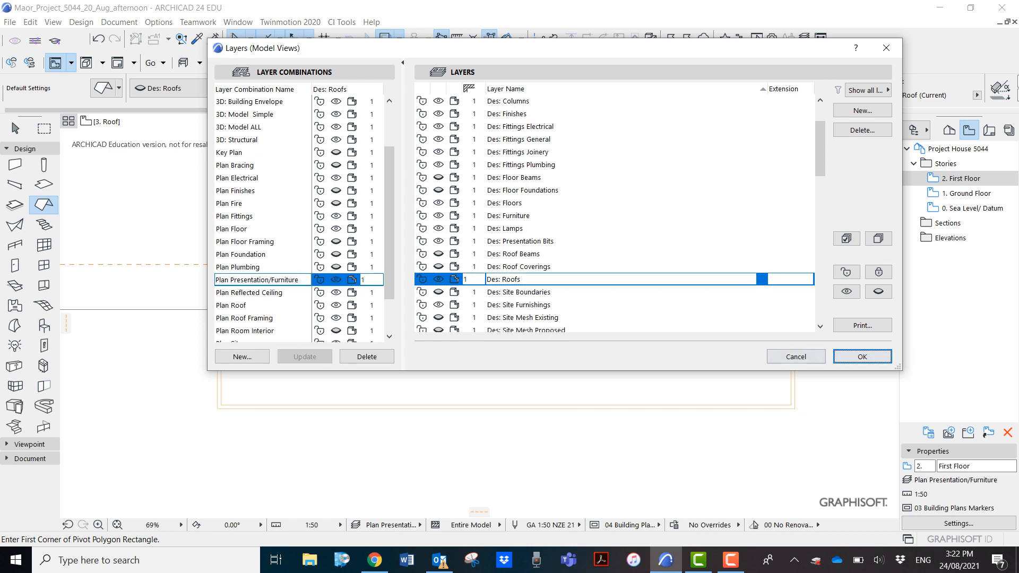
left_click(863, 356)
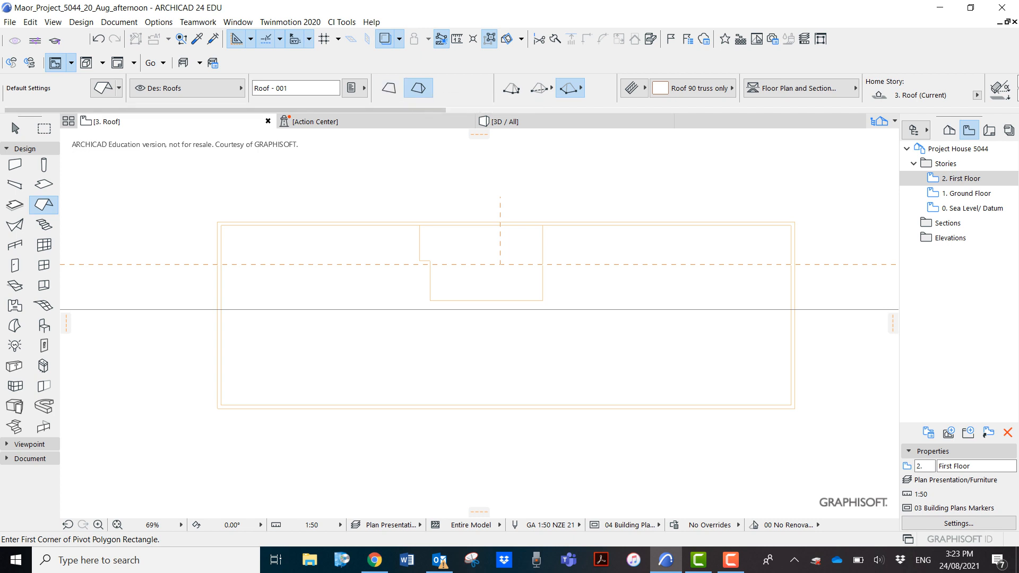
Step: Set the roof defaults to single-plane geometry, a basic Timber - Roof structure and a 20° pitch
left_click(388, 88)
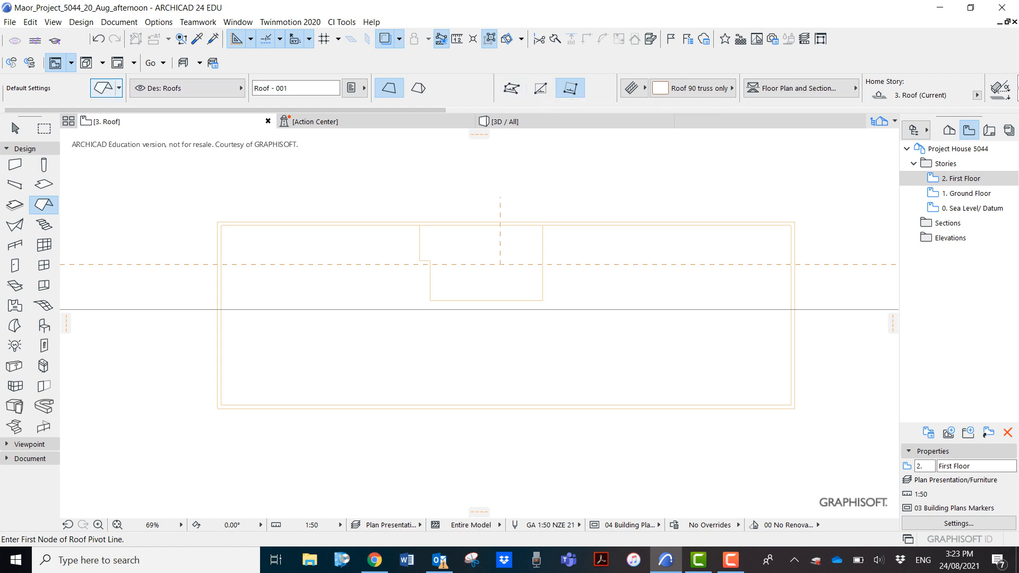
left_click(104, 88)
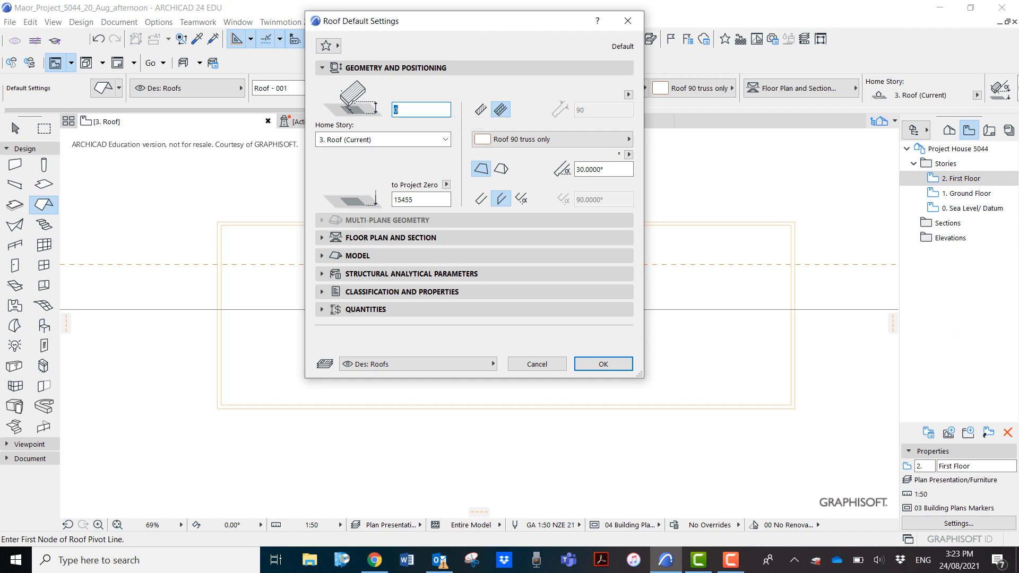
left_click(480, 109)
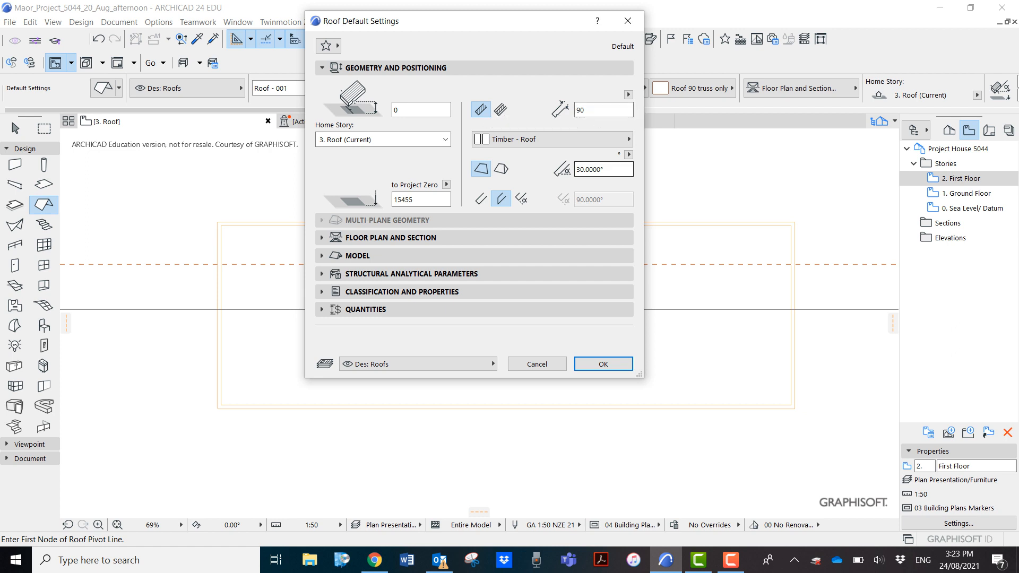
double_click(590, 170)
type("20")
left_click(603, 364)
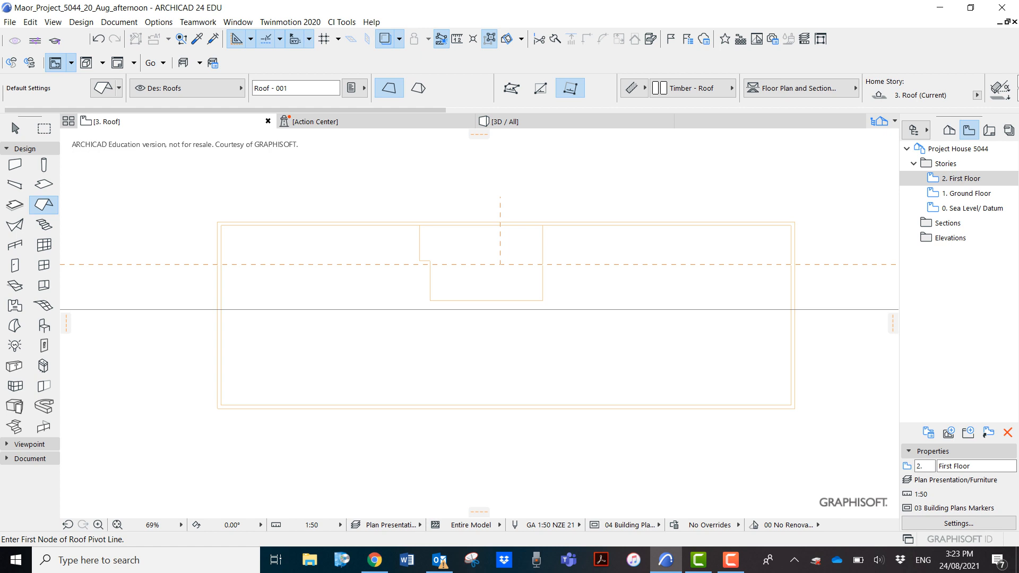
Step: Draw a roof pivot line about 14020 mm long along the lower wall's inner edge, with the upward pitch towards the building's interior
scroll(291, 466, "up", 2)
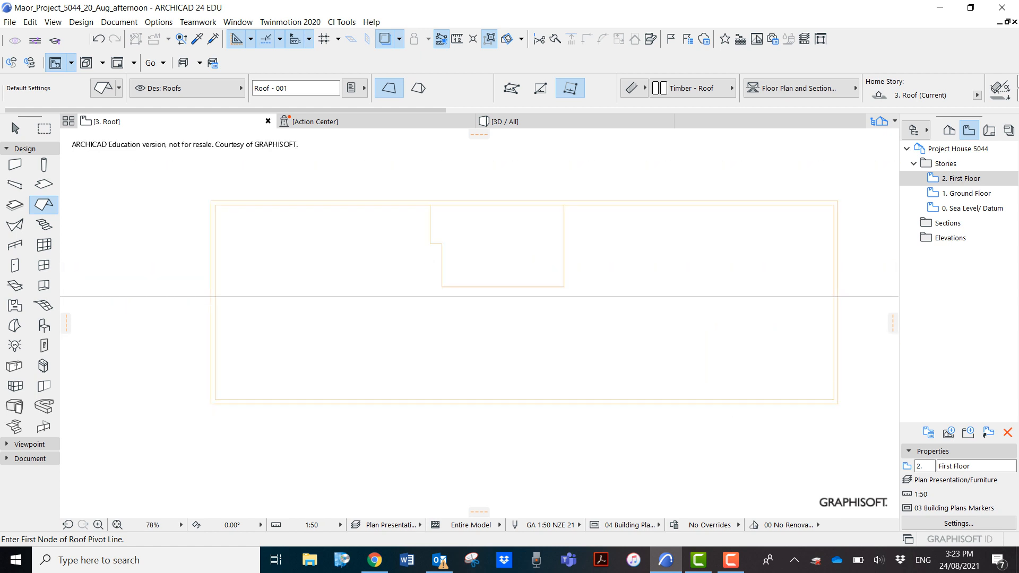
middle_click_drag(291, 467, 241, 475)
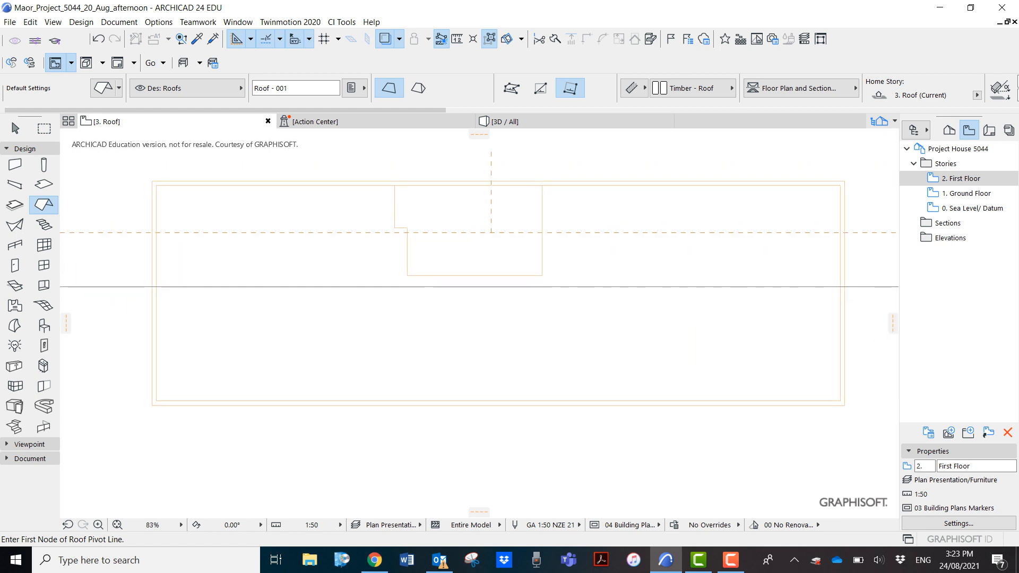
scroll(646, 401, "up", 3)
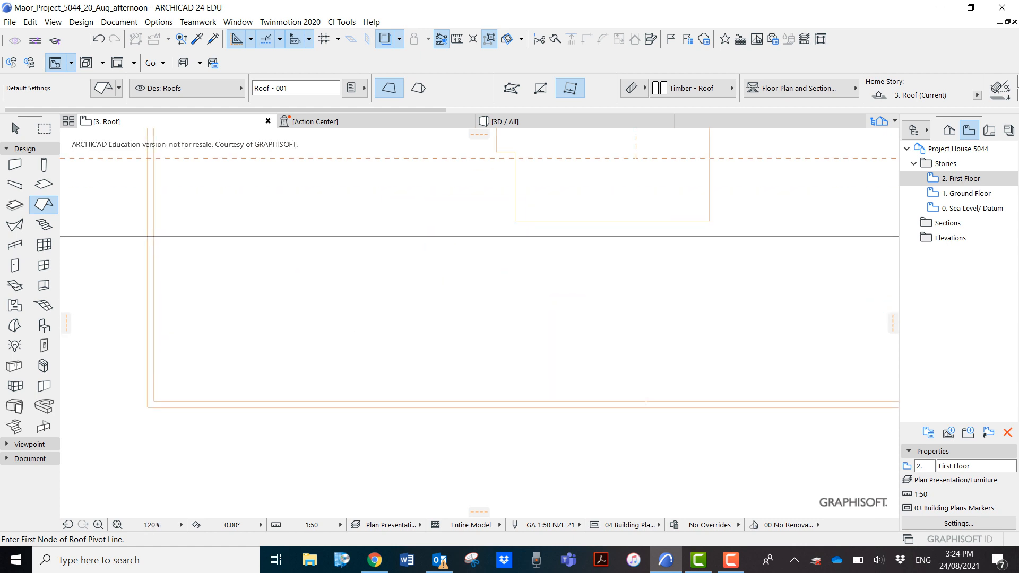
left_click(149, 403)
scroll(629, 365, "down", 3)
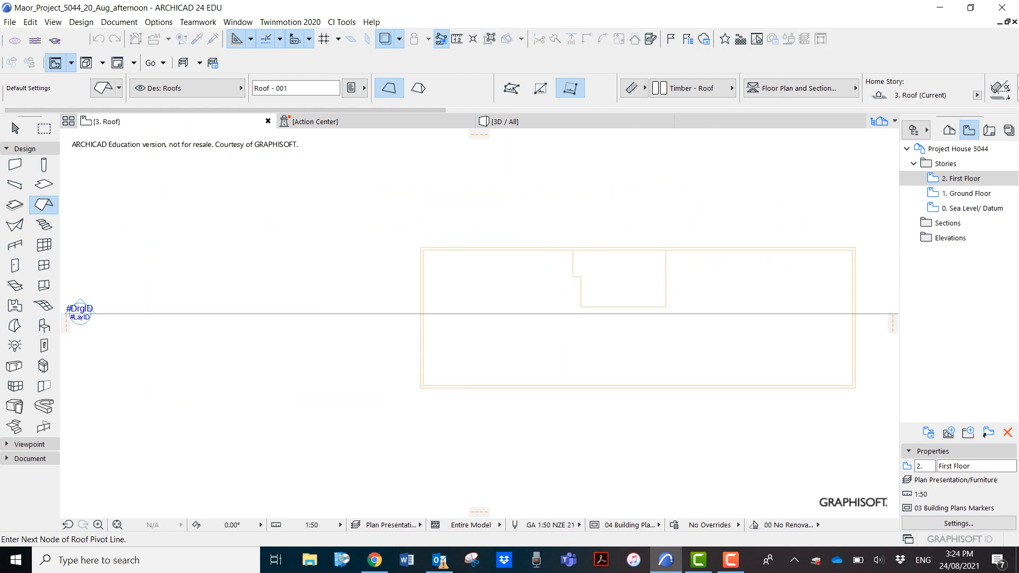
scroll(629, 375, "down", 1)
middle_click_drag(624, 387, 501, 414)
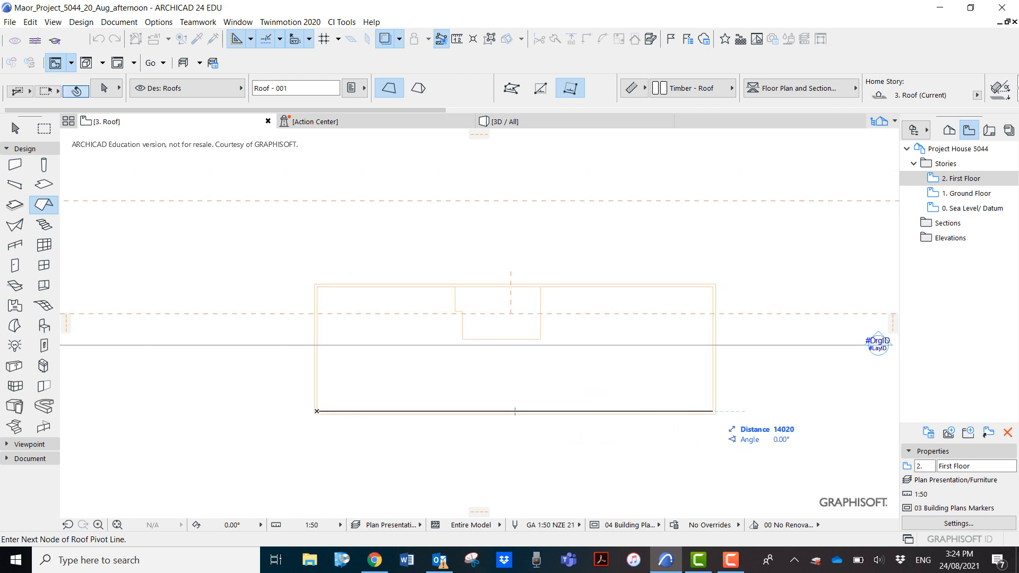
left_click(714, 411)
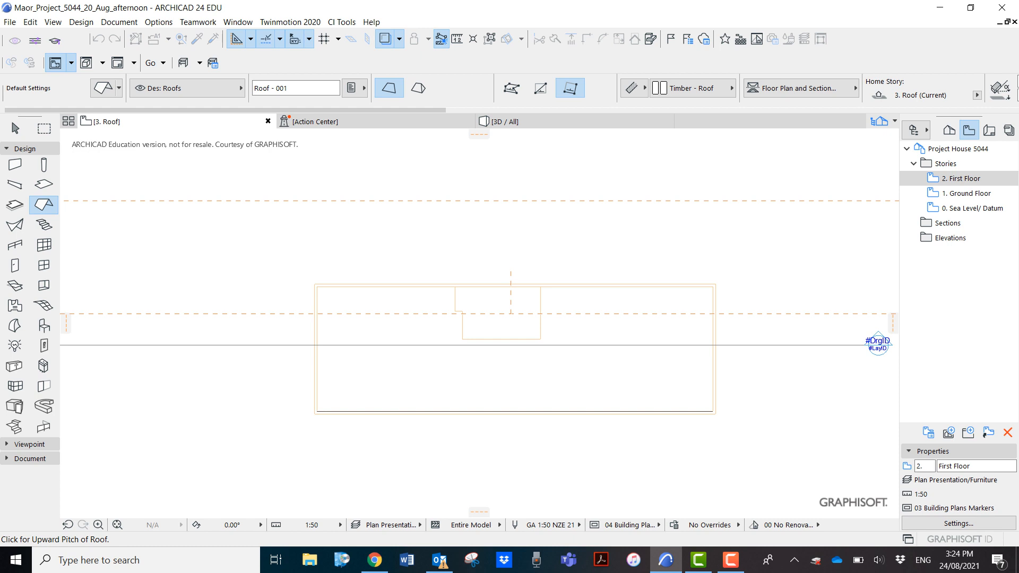
left_click(515, 372)
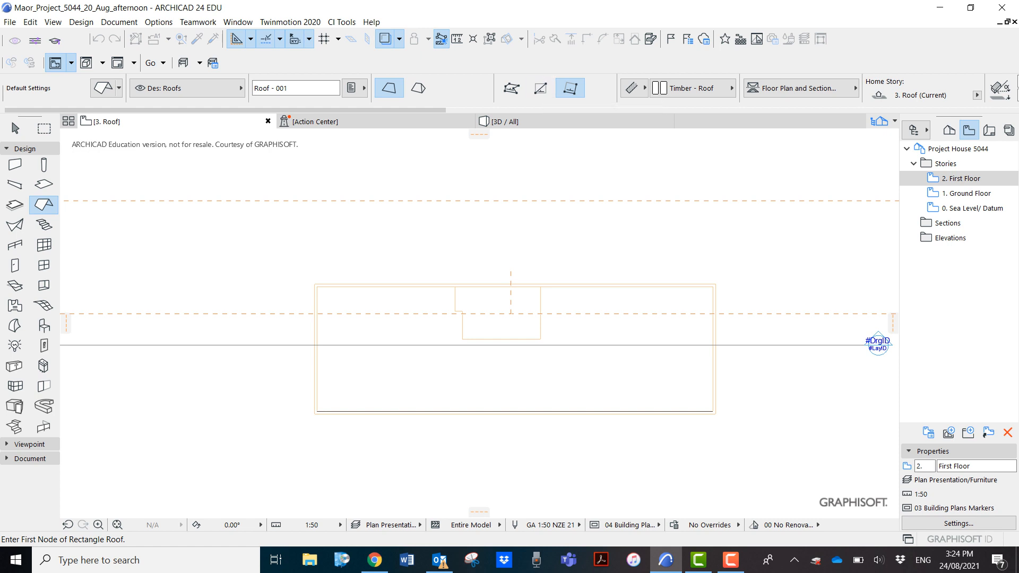
Step: Create the single-plane roof by tracing the outer outline of the first-floor walls with the Magic Wand
scroll(460, 429, "down", 2)
scroll(484, 433, "up", 6)
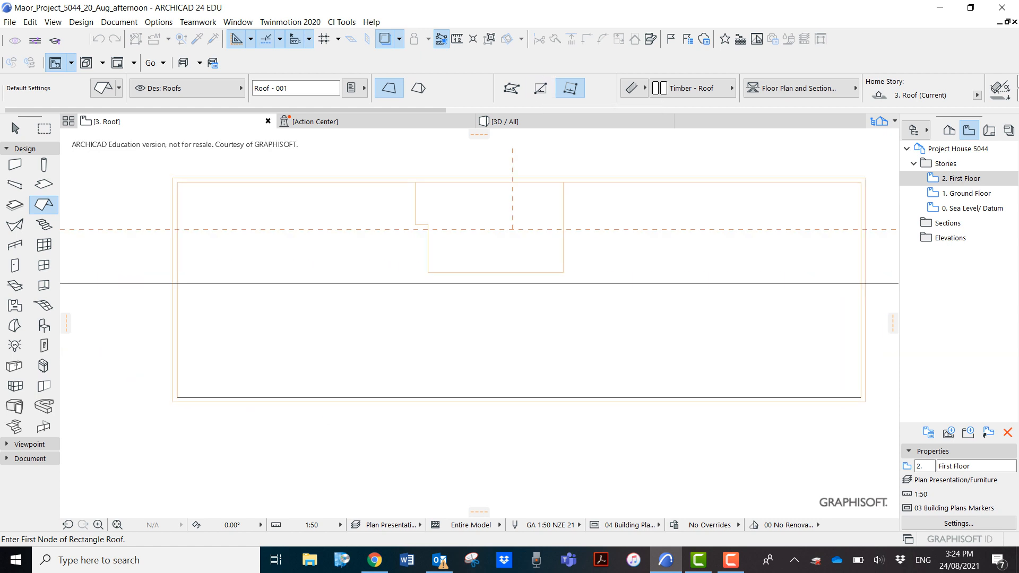
scroll(494, 438, "up", 1)
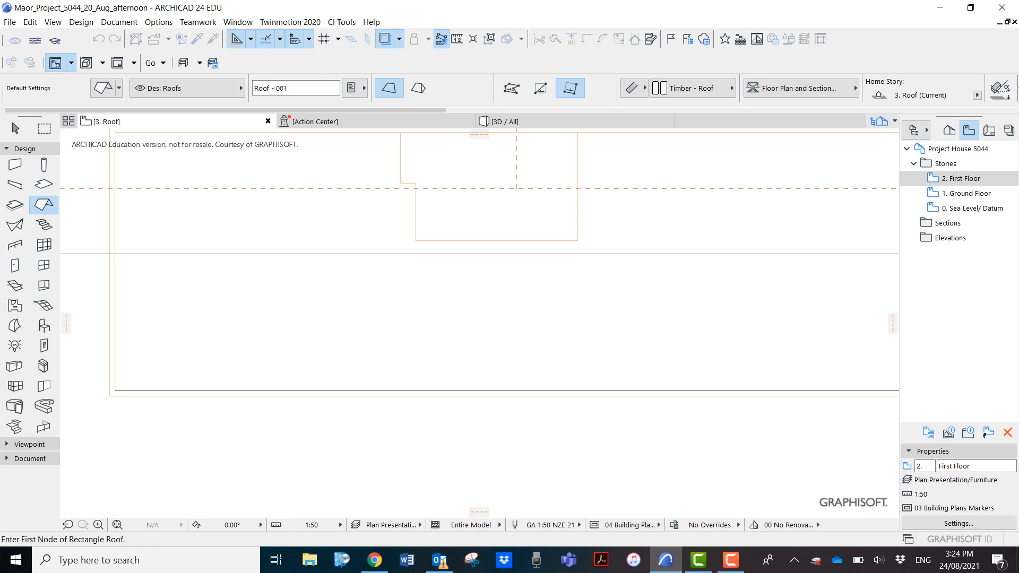
scroll(573, 423, "down", 3)
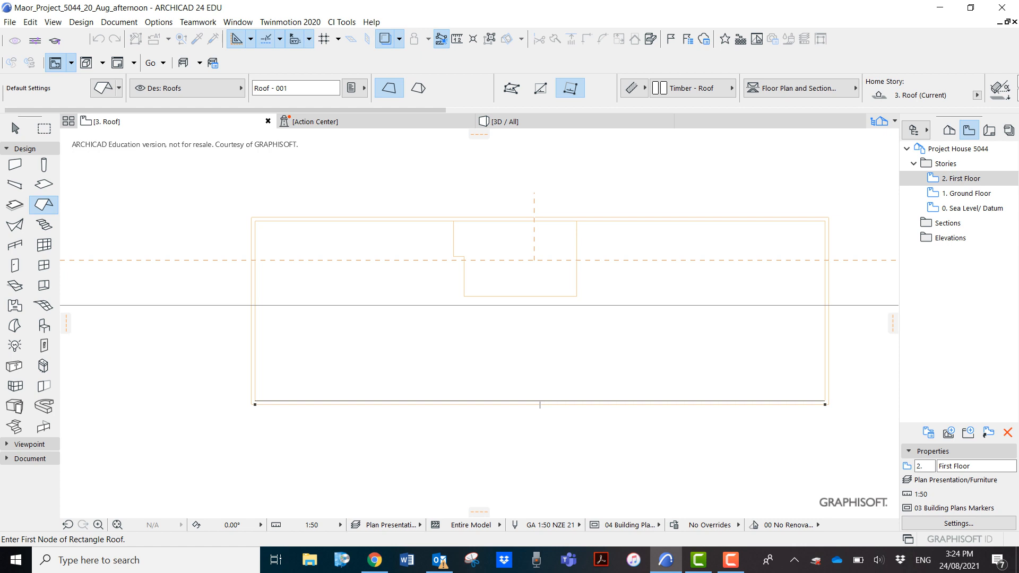
scroll(540, 404, "down", 3)
scroll(540, 405, "up", 6)
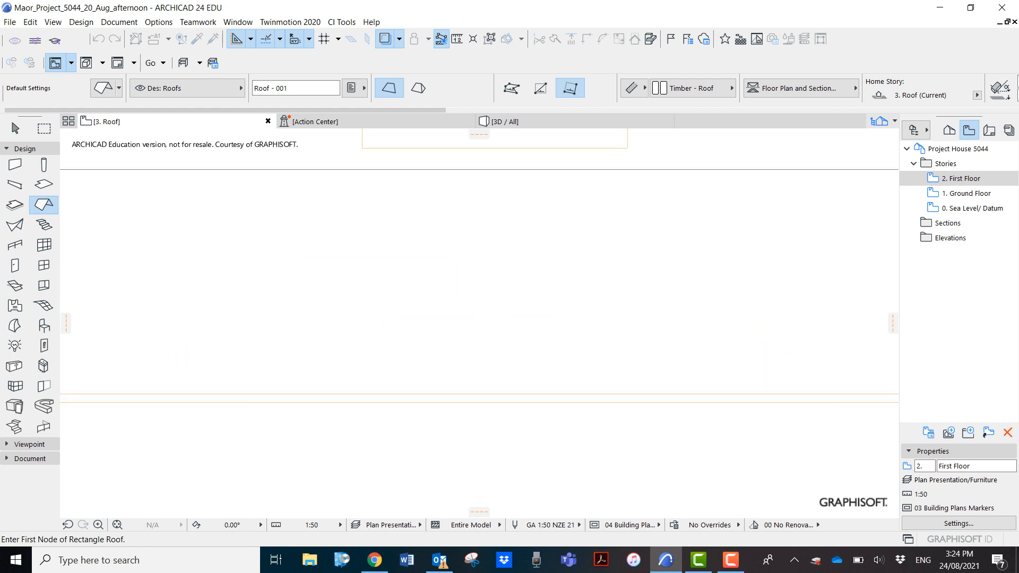
scroll(544, 397, "down", 3)
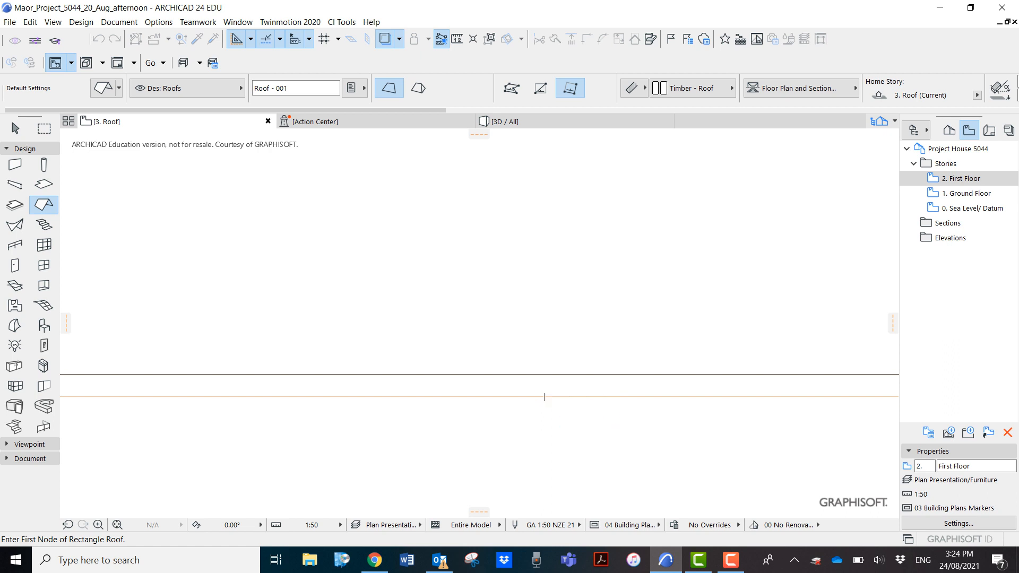
left_click(544, 397)
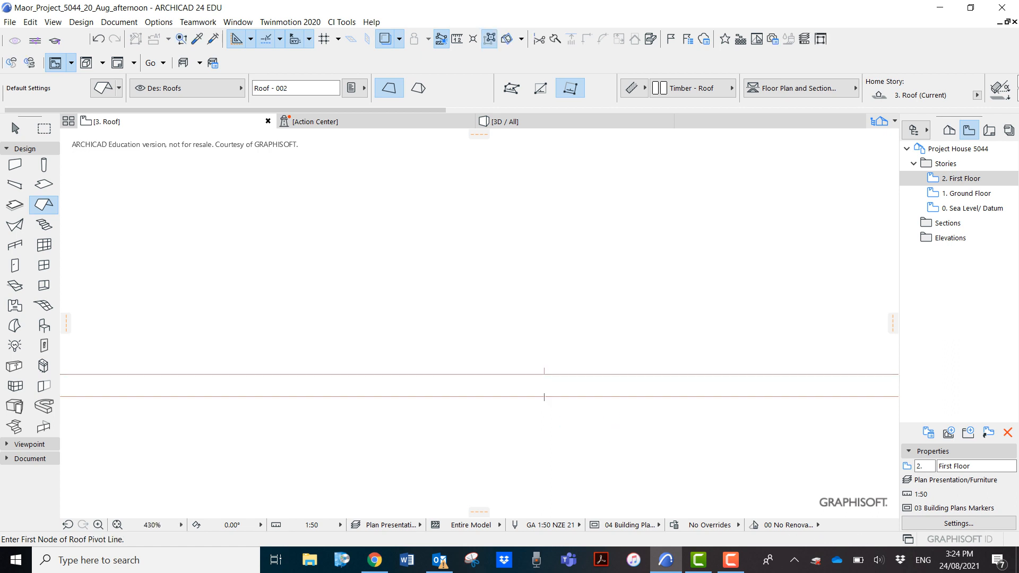
scroll(544, 396, "up", 6)
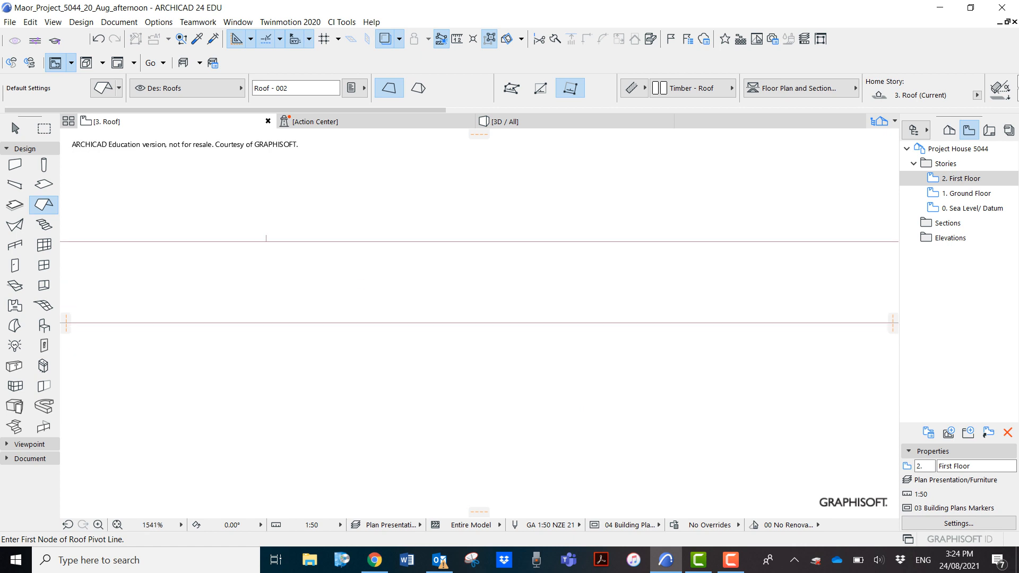
scroll(544, 396, "down", 10)
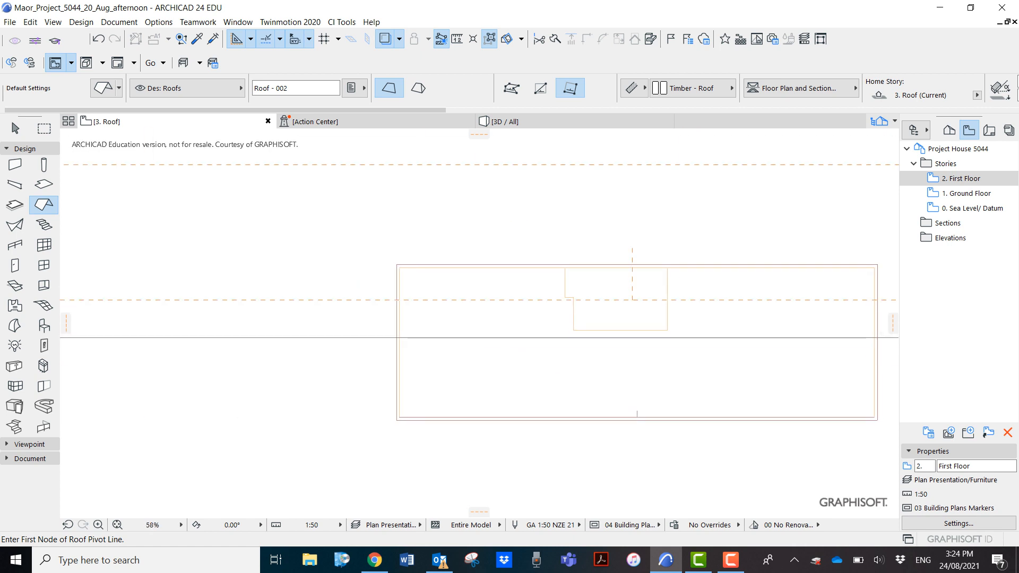
Step: Select the roof and offset its upper-right outline corner by 150 mm in X and 300 mm in Y
left_click(30, 22)
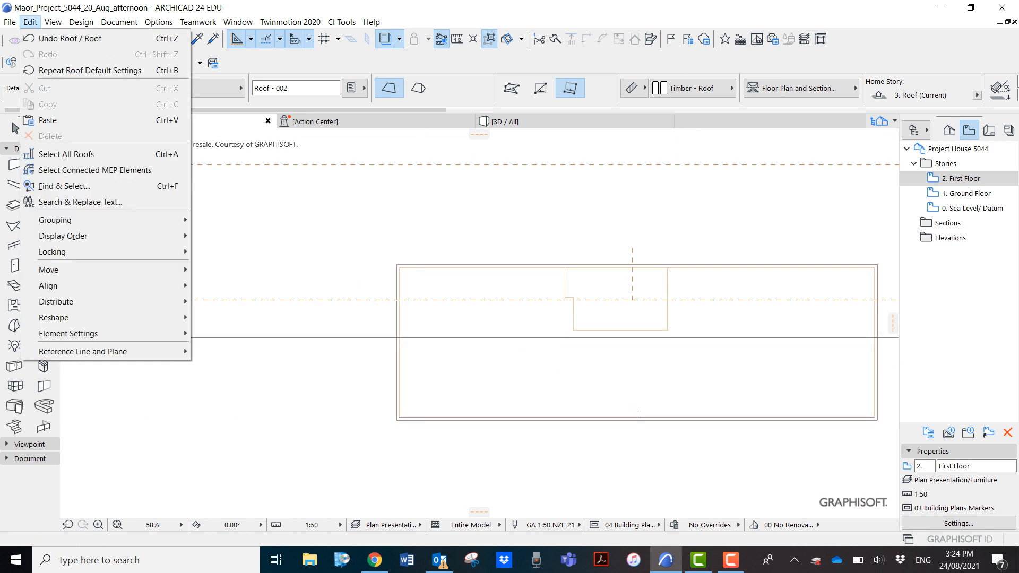
left_click(67, 154)
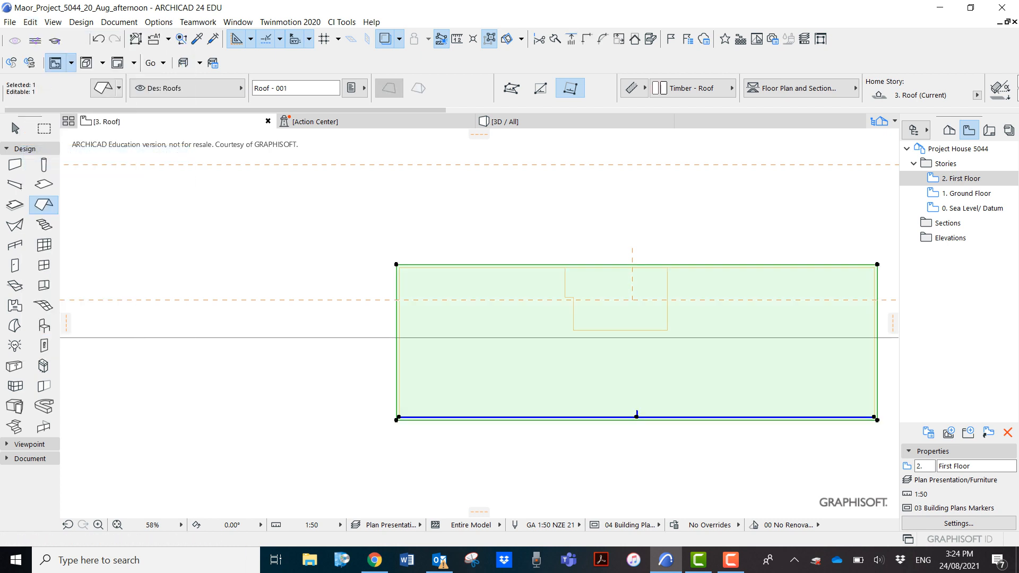
scroll(725, 244, "up", 1)
middle_click_drag(725, 244, 554, 220)
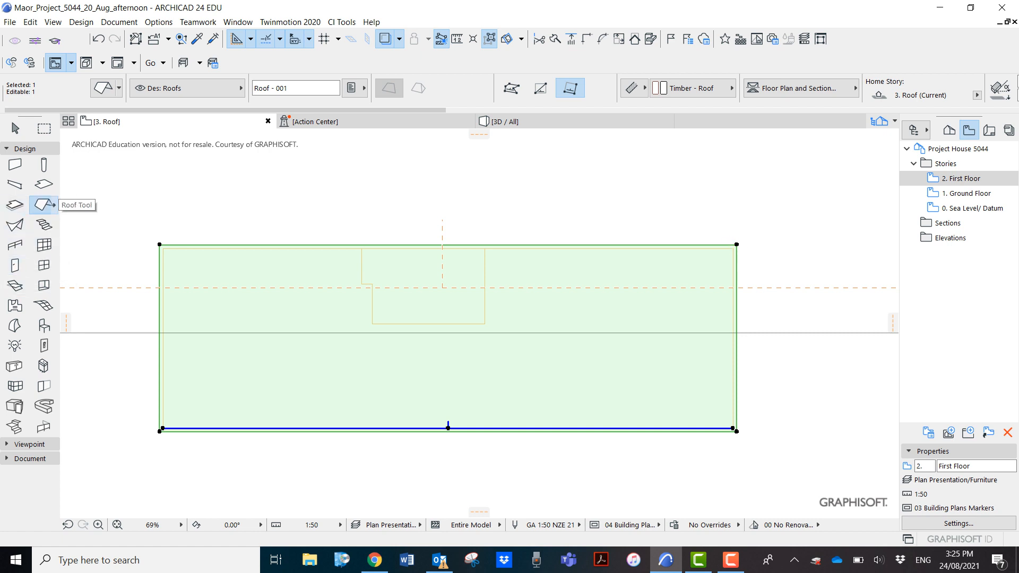
scroll(777, 249, "down", 2)
scroll(776, 249, "up", 5)
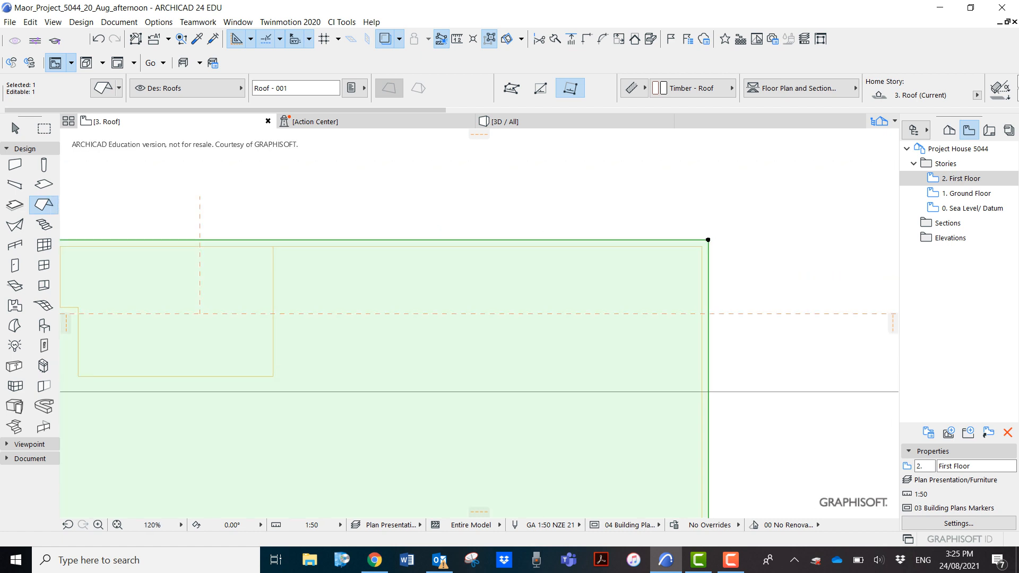
left_click(708, 240)
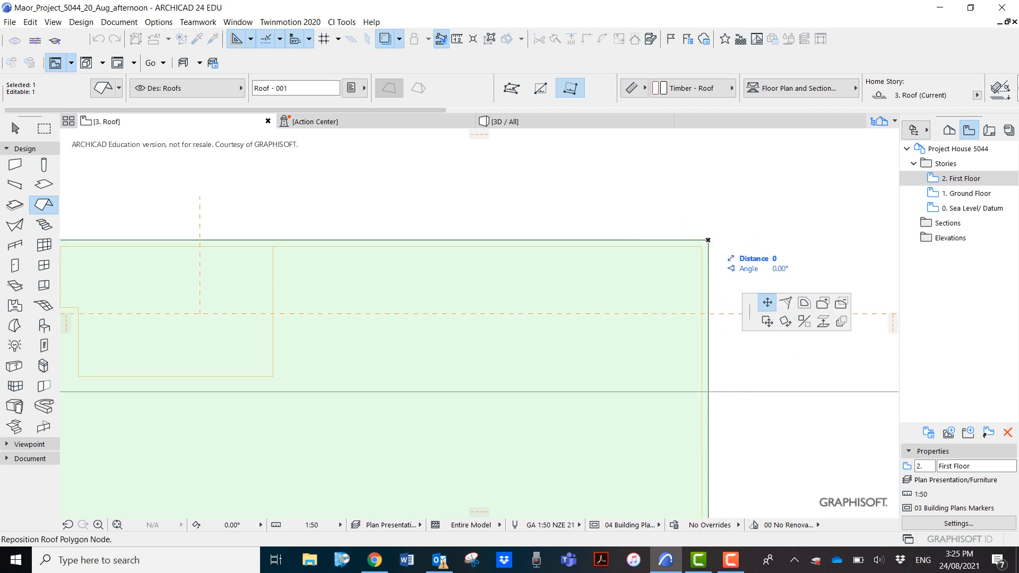
type("y300")
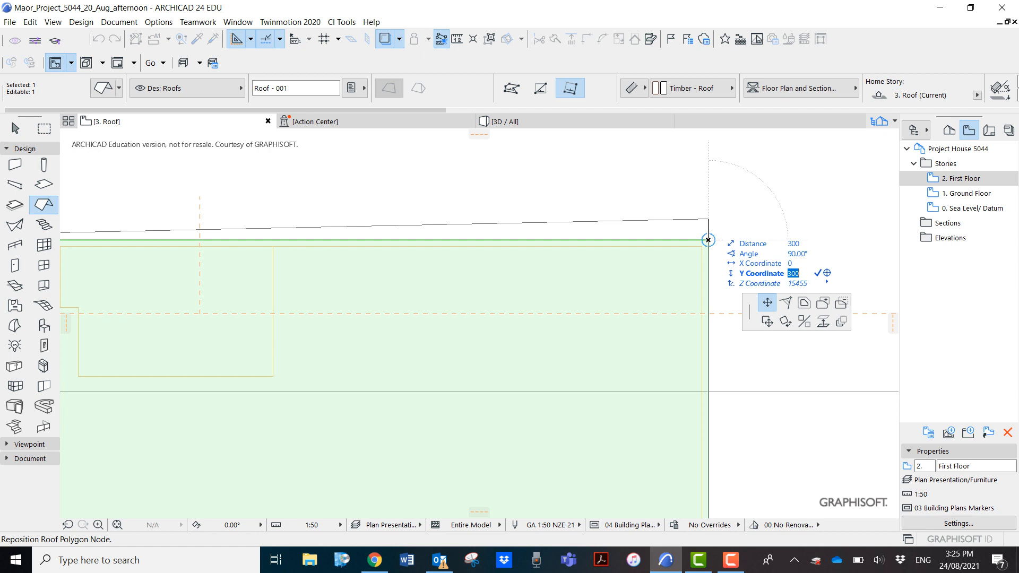
type("x")
type("150")
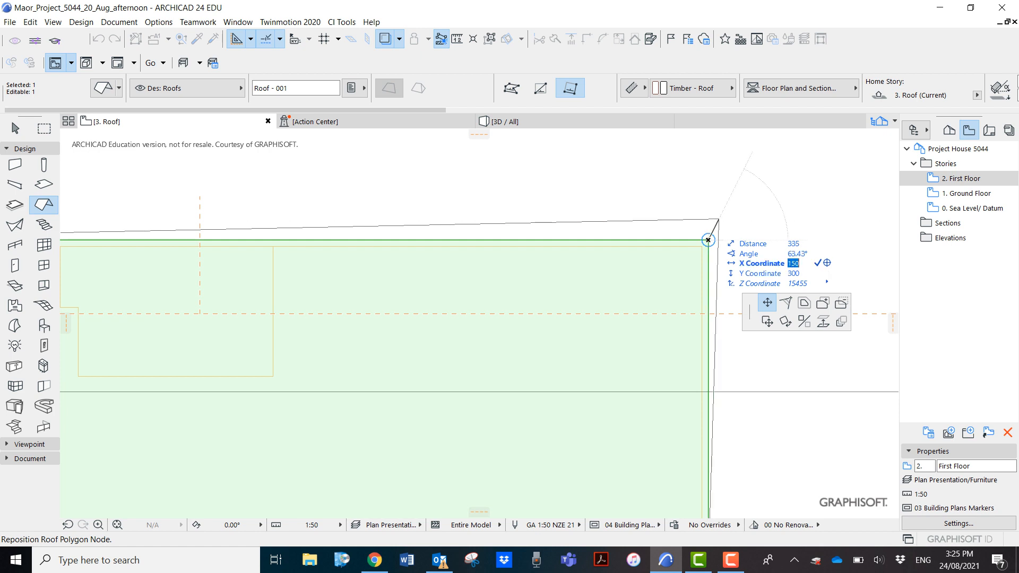
key("Return")
Step: Move the roof's upper-left outline corner outward by -150 mm in X and 300 mm in Y
scroll(425, 379, "down", 3)
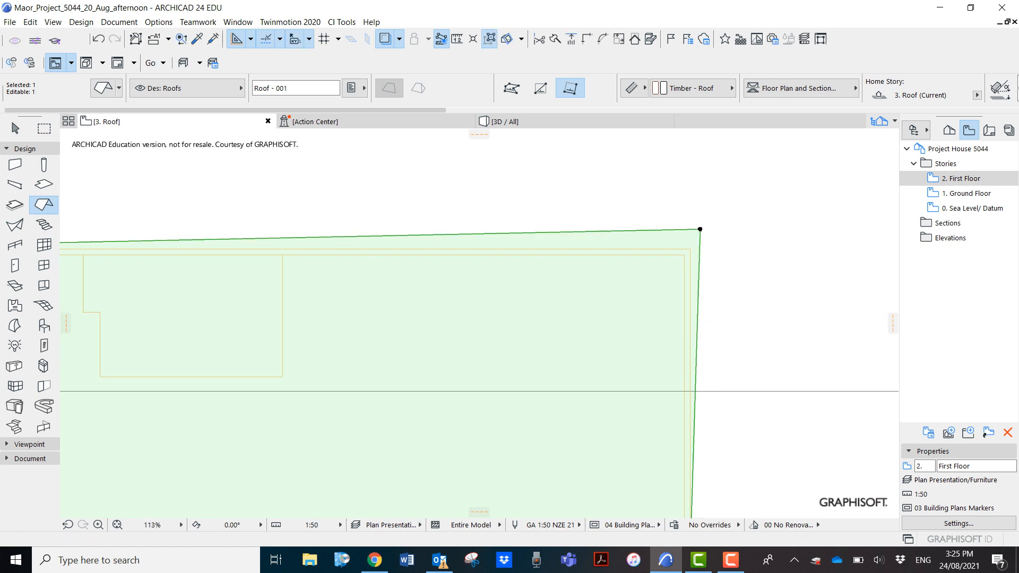
middle_click_drag(425, 380, 655, 367)
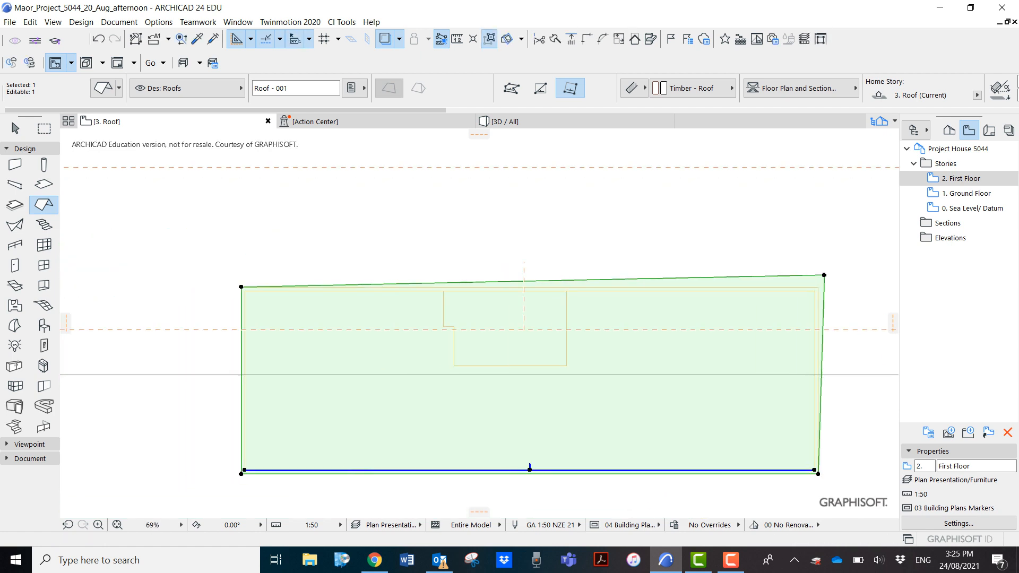
left_click(241, 287)
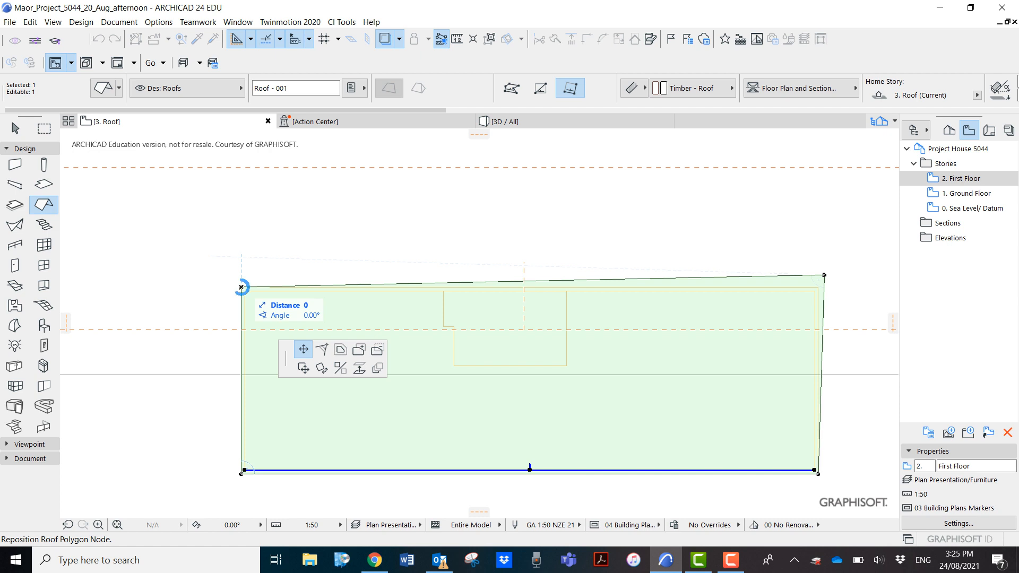
type("x-150")
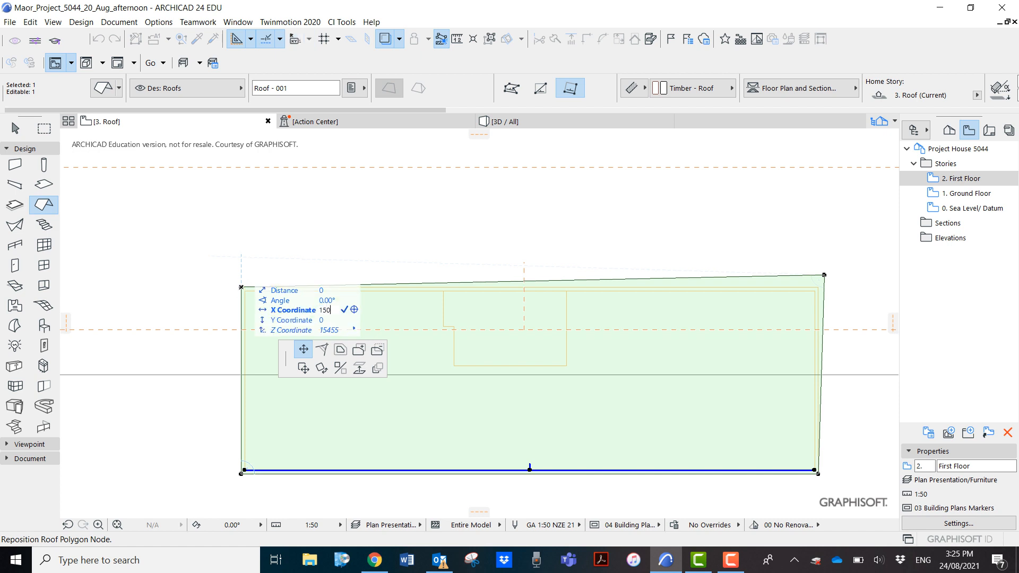
type("y300")
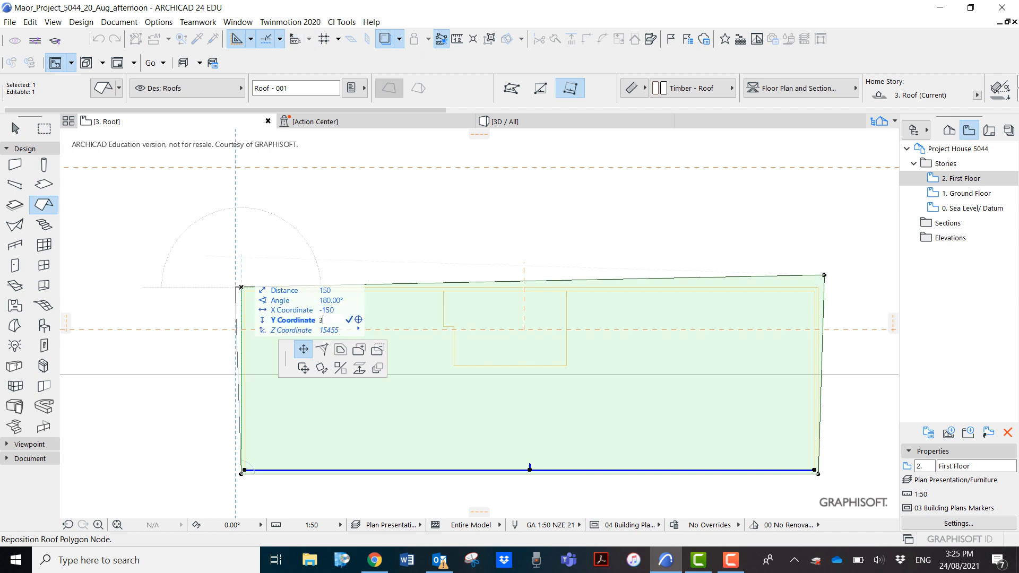
key("Return")
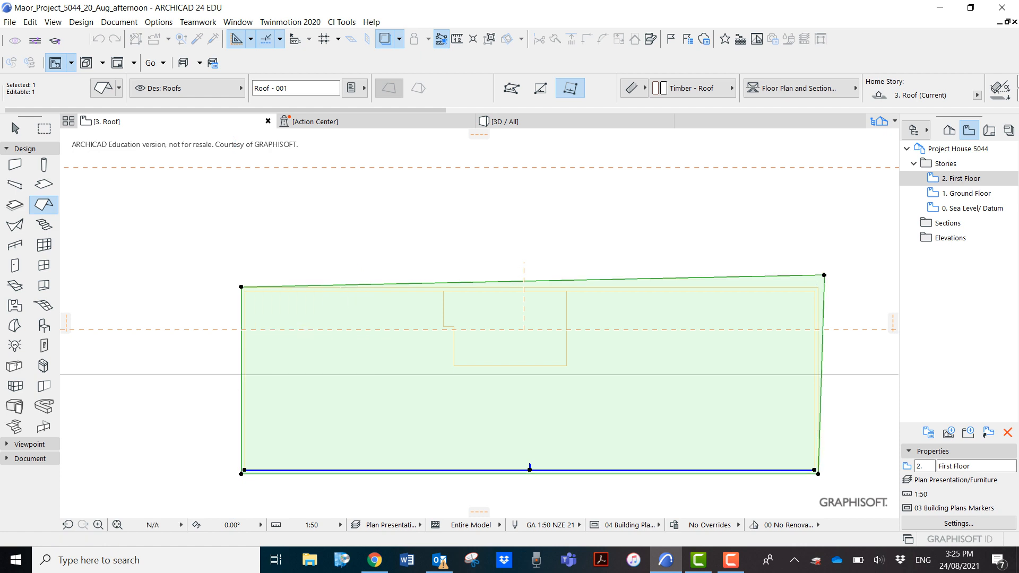
Step: Move the roof's lower-left outline corner outward by -150 mm in X and -300 mm in Y
scroll(298, 470, "down", 1)
scroll(299, 471, "down", 1)
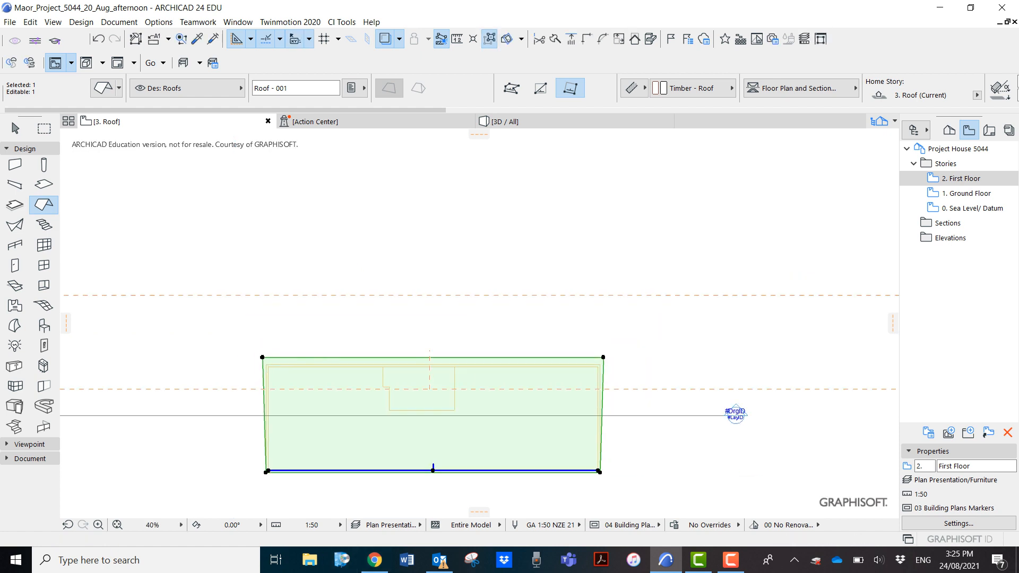
scroll(315, 482, "up", 2)
middle_click_drag(315, 482, 342, 369)
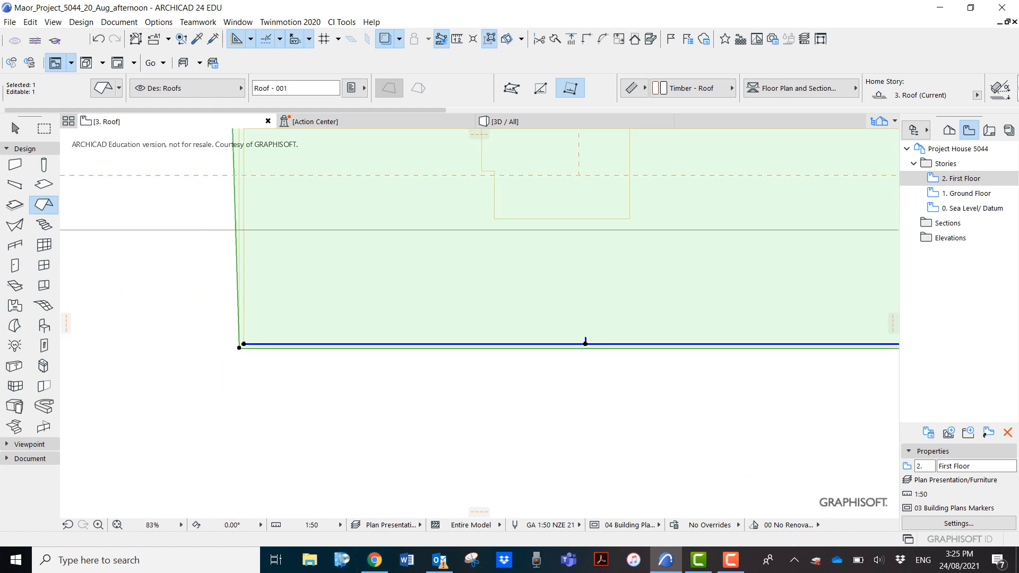
left_click(239, 347)
type("x")
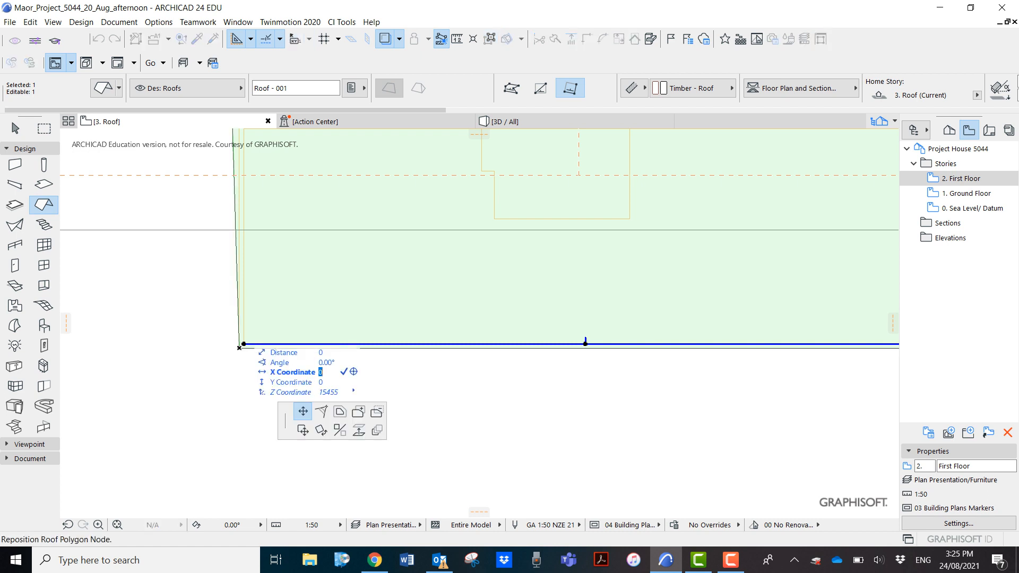
type("300")
key("BackSpace")
key("BackSpace")
key("BackSpace")
type("150")
type("-")
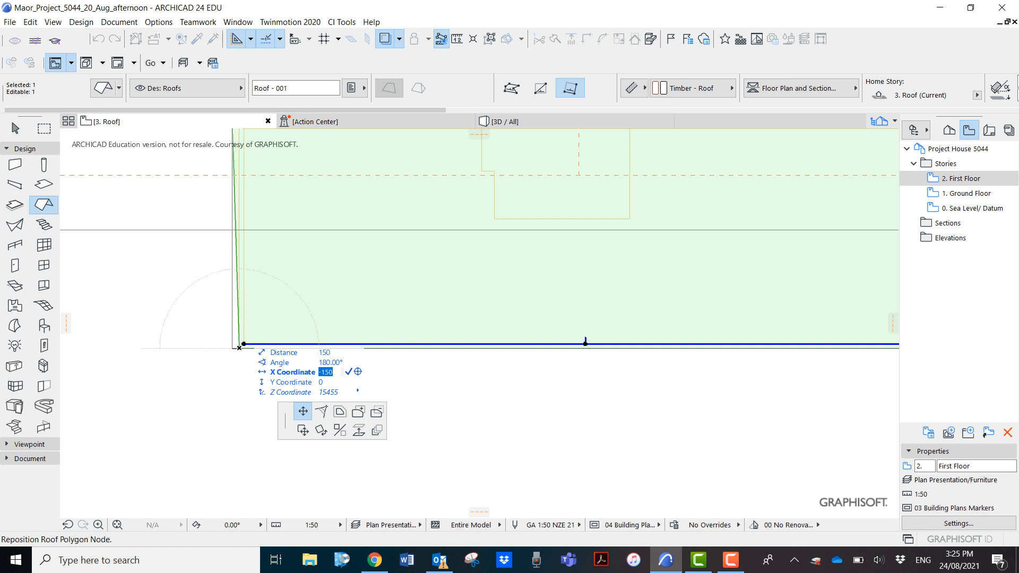
key("Tab")
type("3")
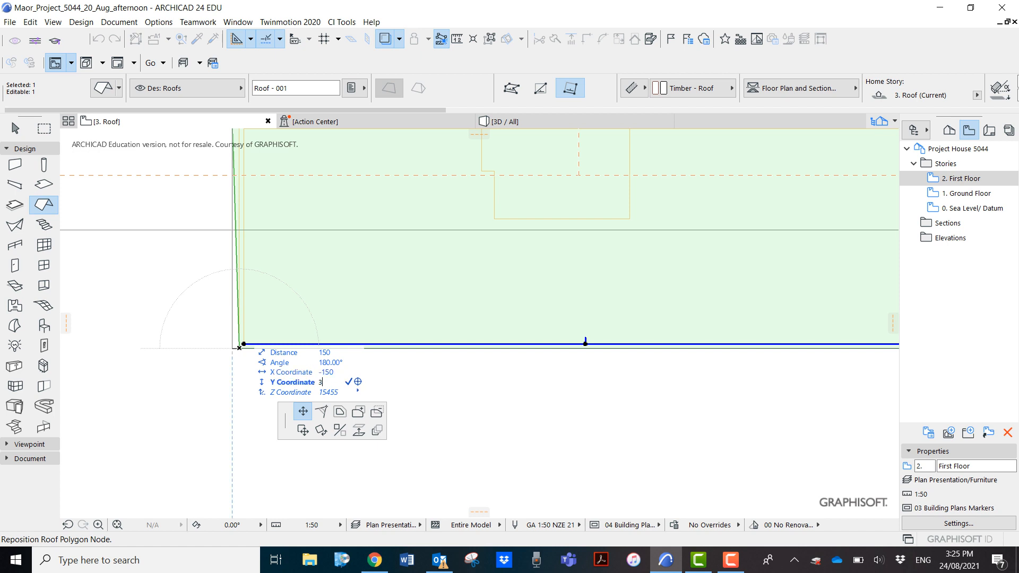
type("00-300")
key("Return")
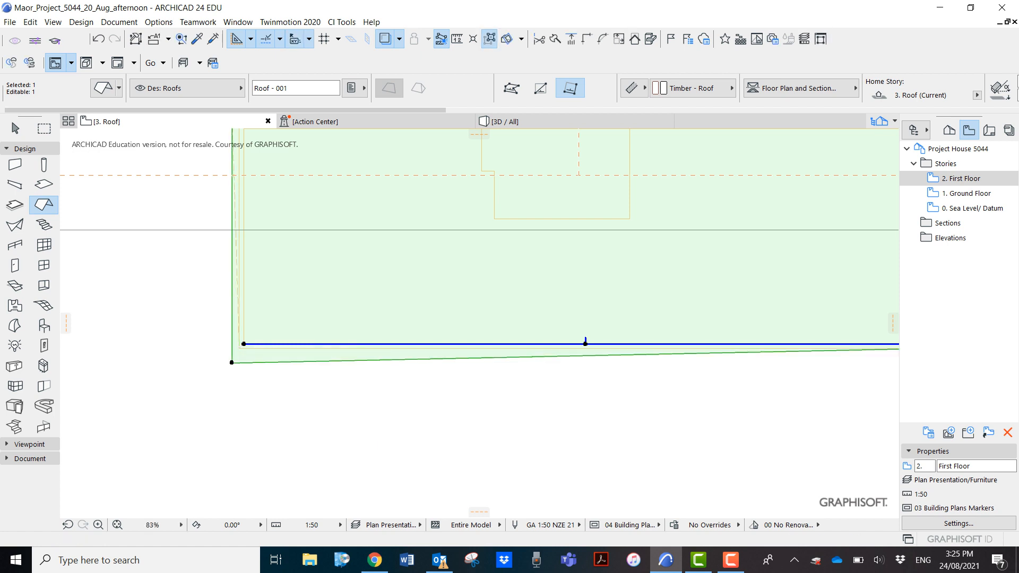
Step: Move the roof's lower-right outline corner outward by 150 mm in X and -300 mm in Y, then deselect the roof
scroll(358, 408, "down", 3)
scroll(697, 371, "up", 7)
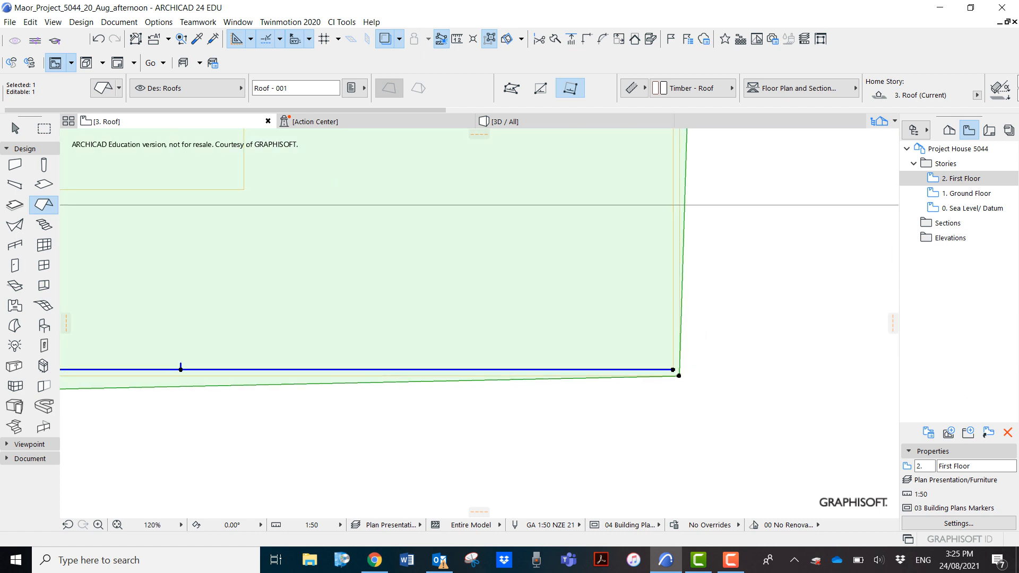
left_click(669, 379)
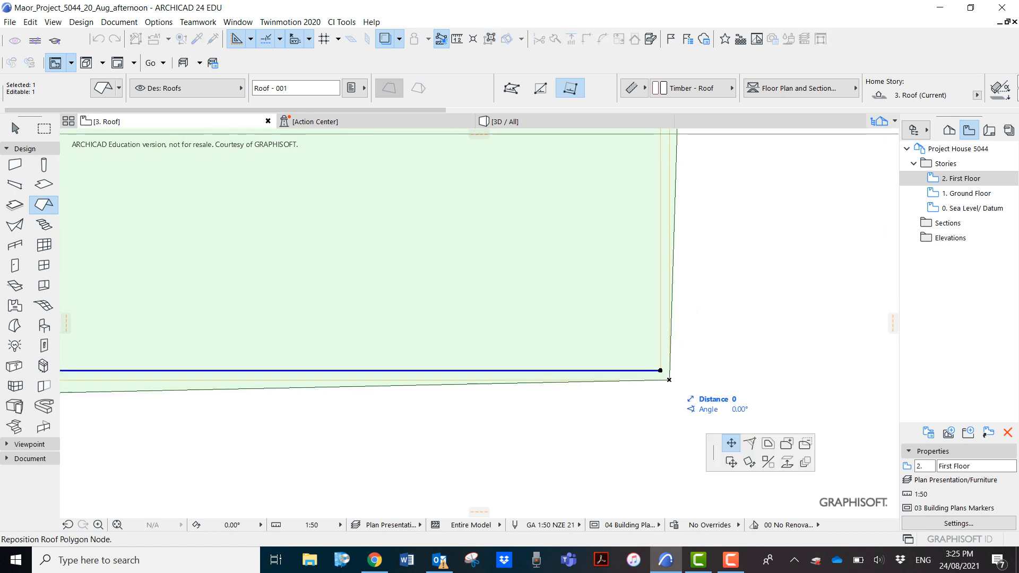
type("x150")
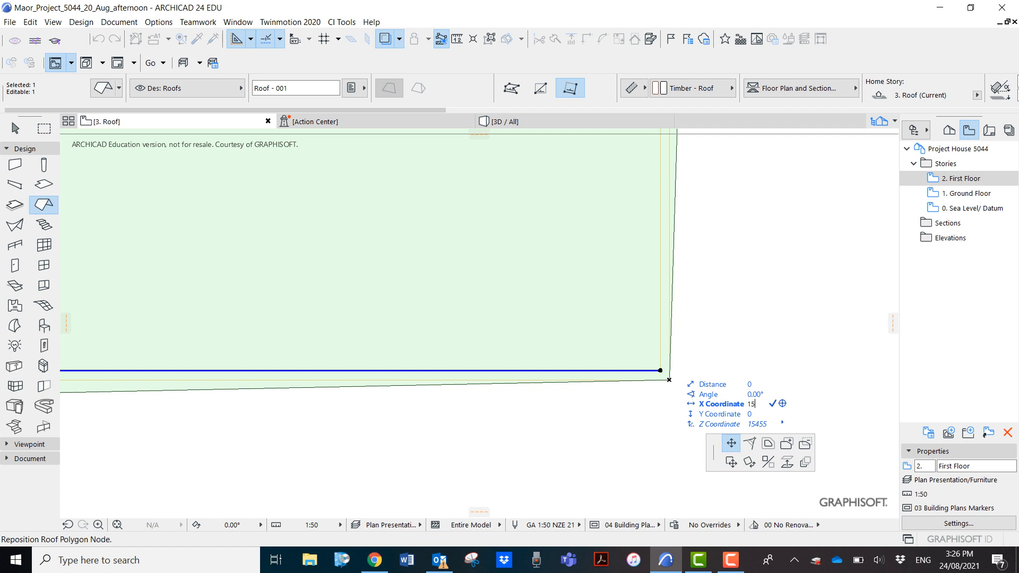
type("y300")
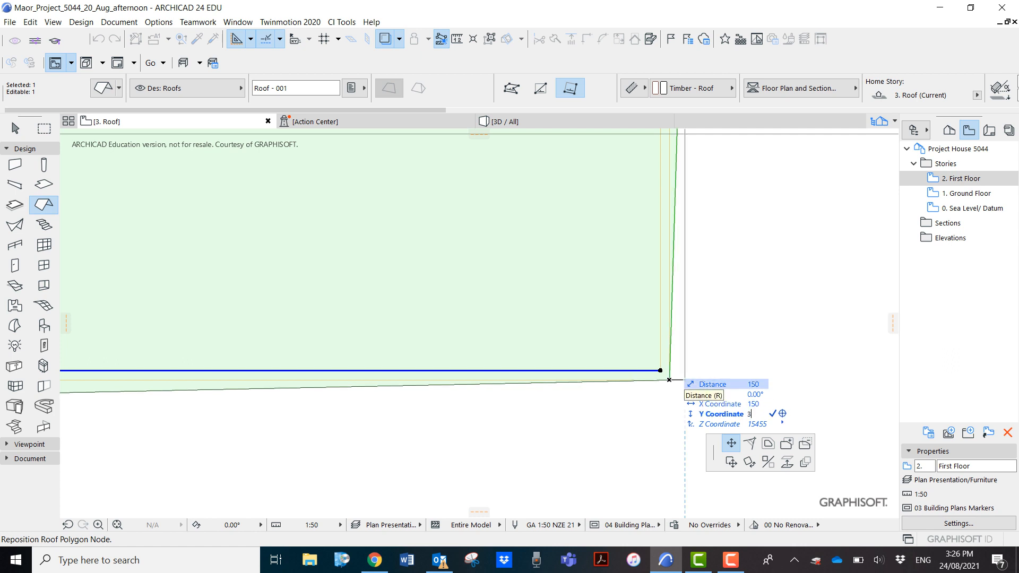
type("-300")
key("Return")
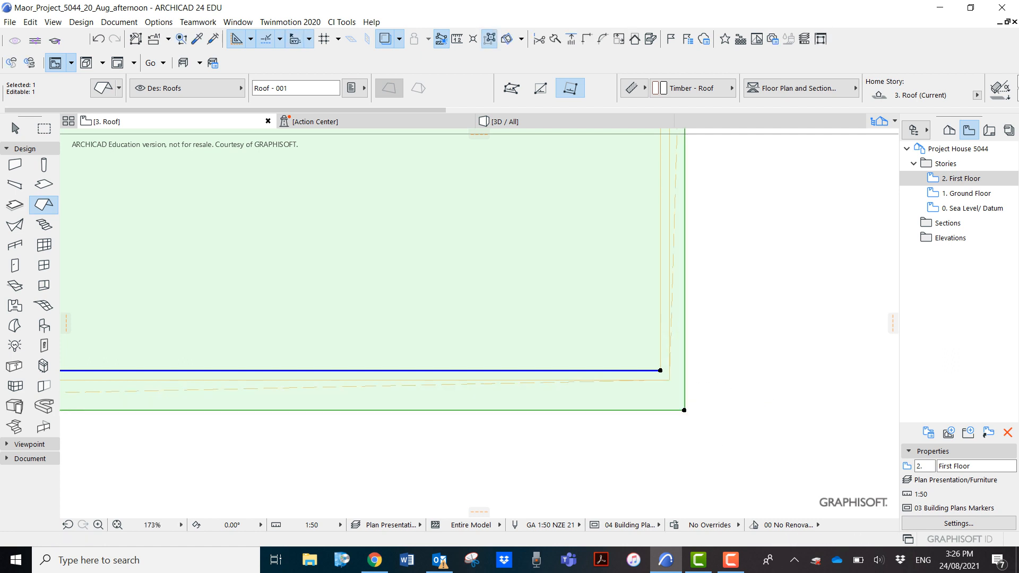
key("Escape")
Step: In the 3D view, set the top offset of the two end walls and the long wall under the roof's high side to 4000 mm
scroll(759, 373, "down", 4)
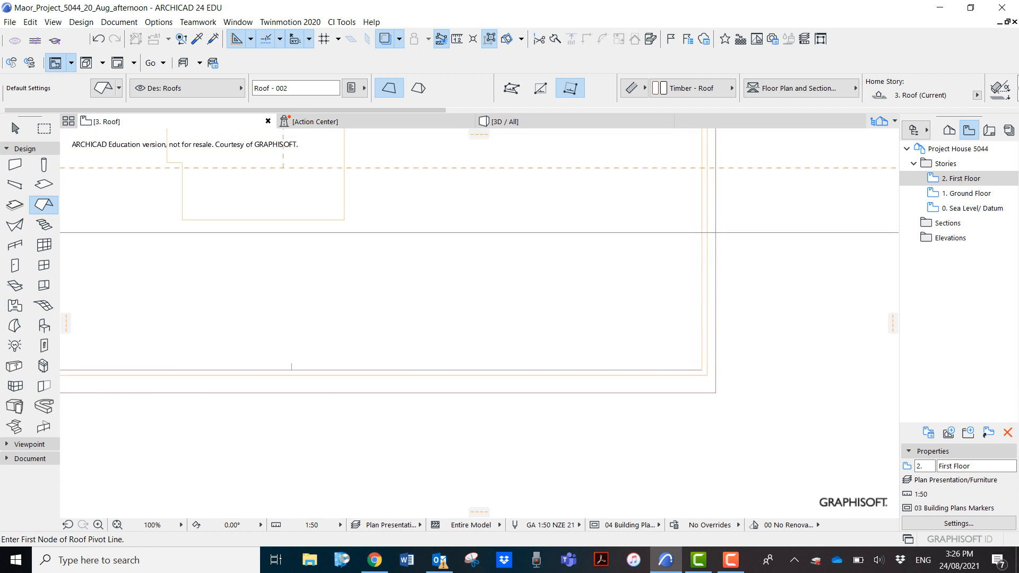
left_click(498, 122)
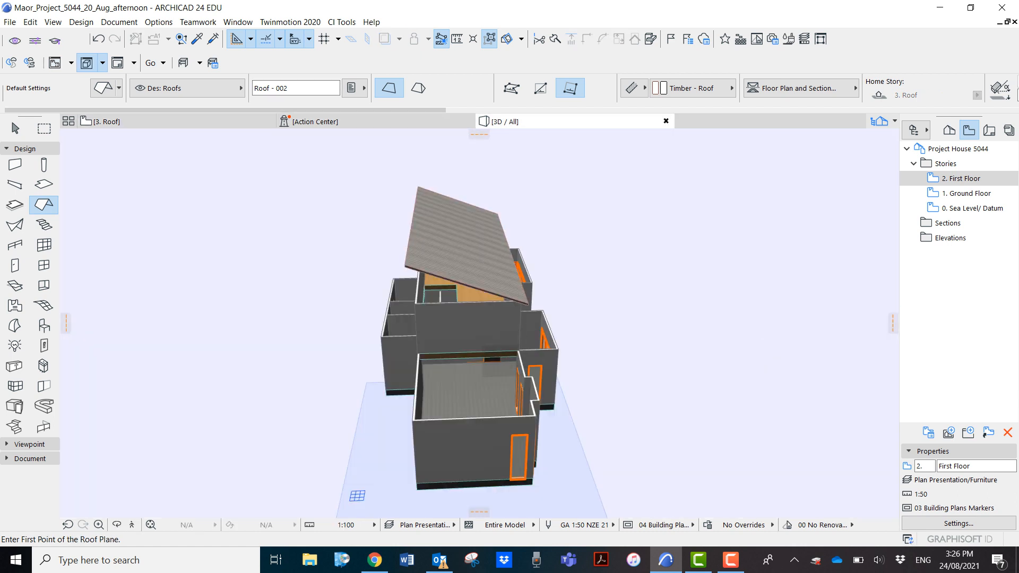
middle_click_drag(420, 366, 600, 316, "shift")
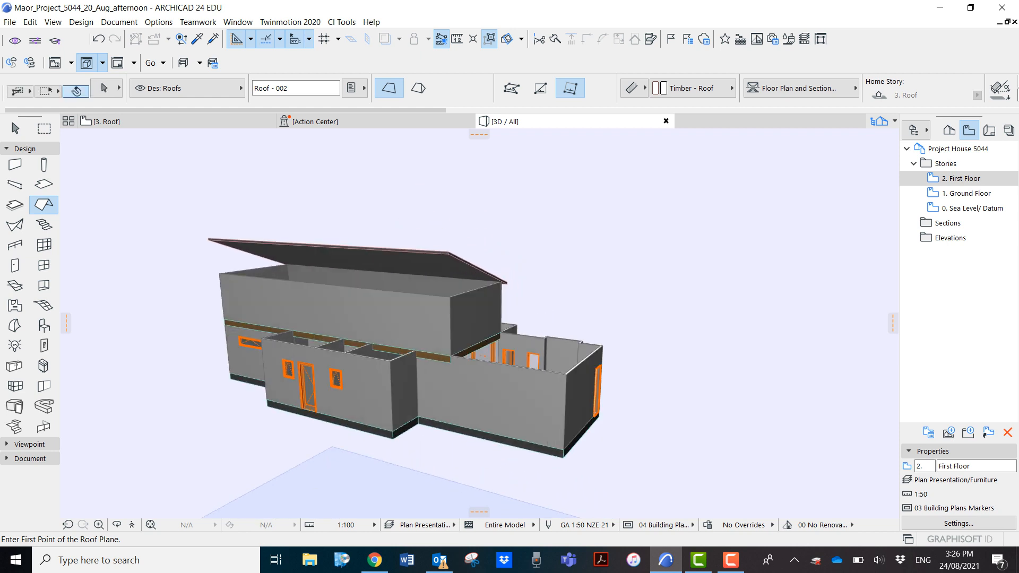
middle_click_drag(176, 366, 440, 380, "shift")
scroll(274, 340, "down", 1)
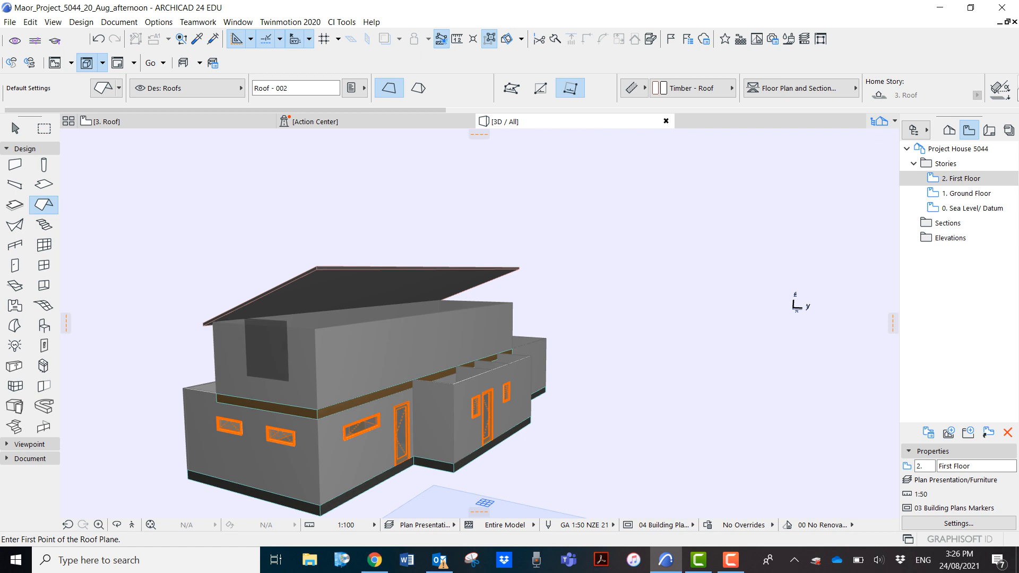
left_click(276, 358, "shift")
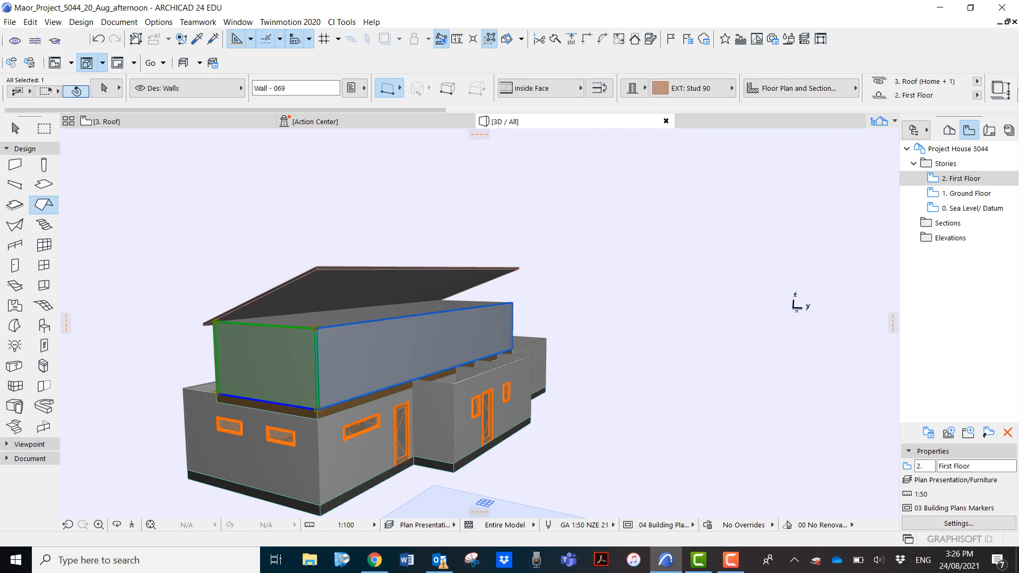
left_click(388, 359, "shift")
middle_click_drag(667, 334, 589, 355, "shift")
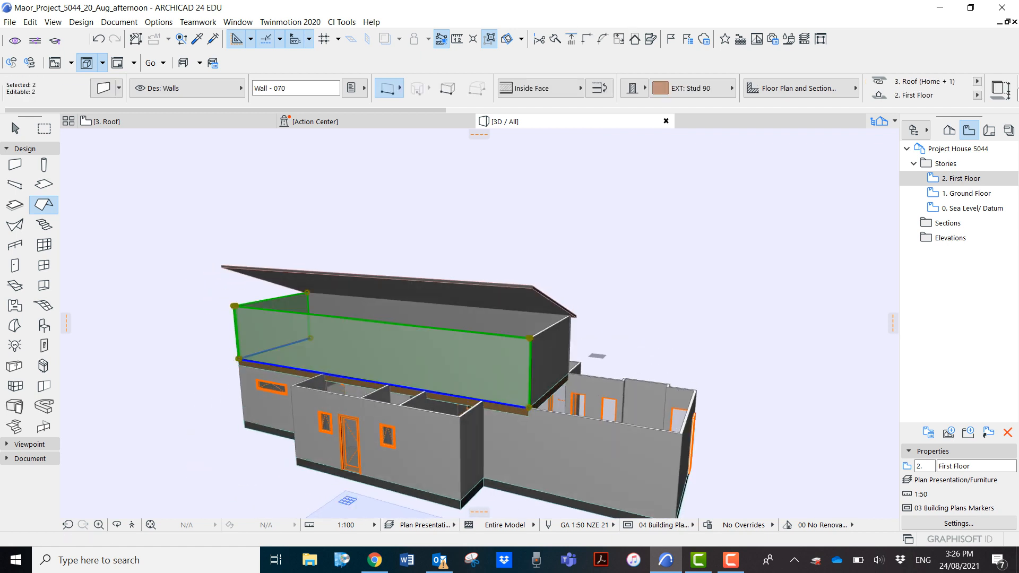
left_click(553, 361, "shift")
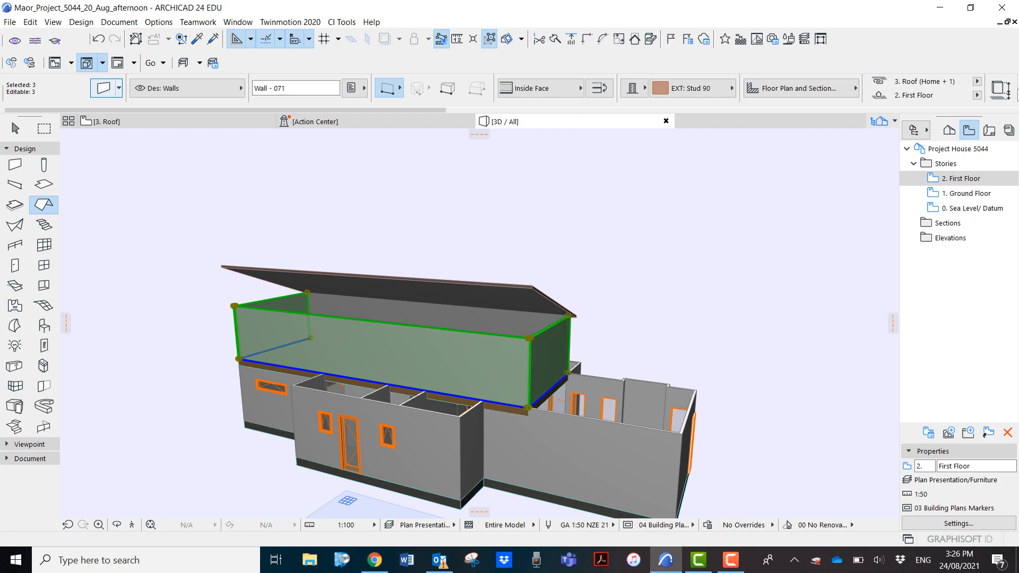
left_click(104, 88)
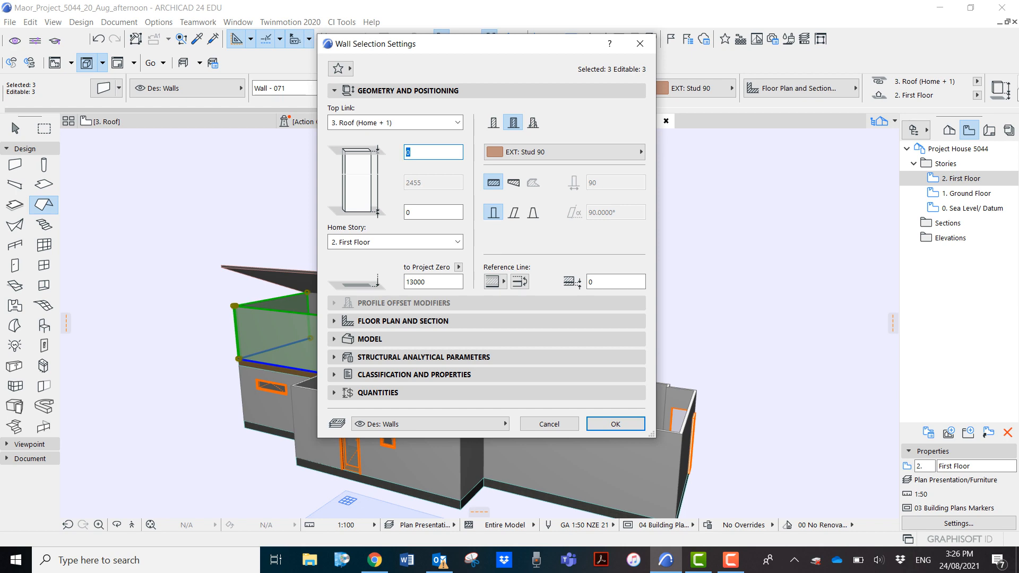
type("4000")
key("Return")
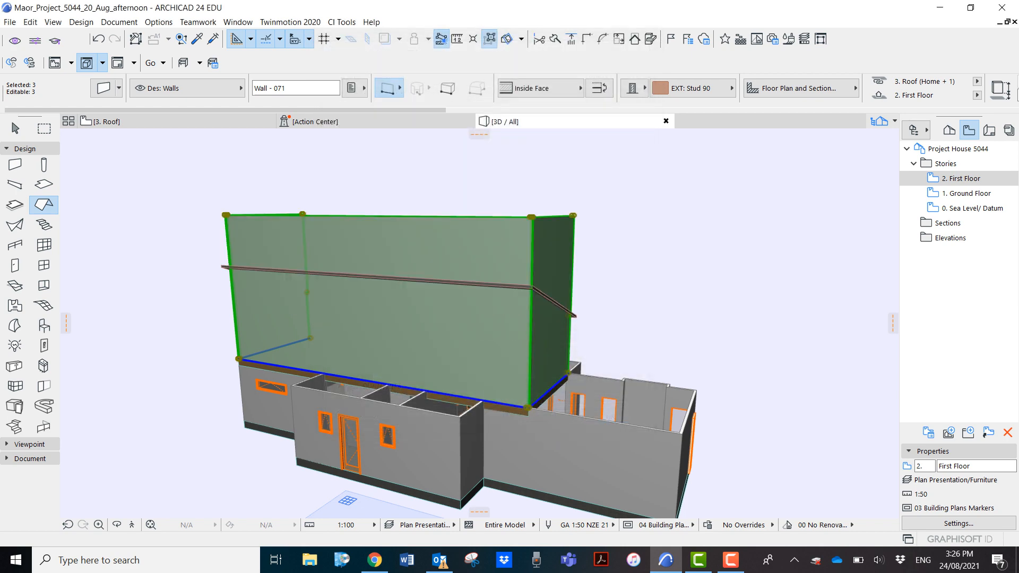
Step: Crop the tops of the three selected first-floor walls to the single-plane roof, then deselect everything
middle_click_drag(403, 345, 573, 366, "shift")
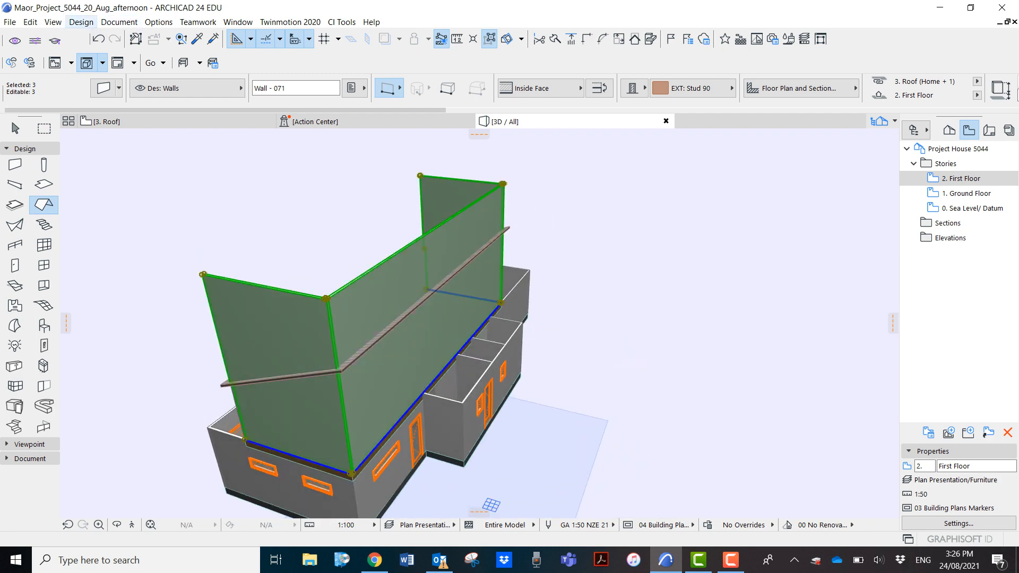
left_click(81, 22)
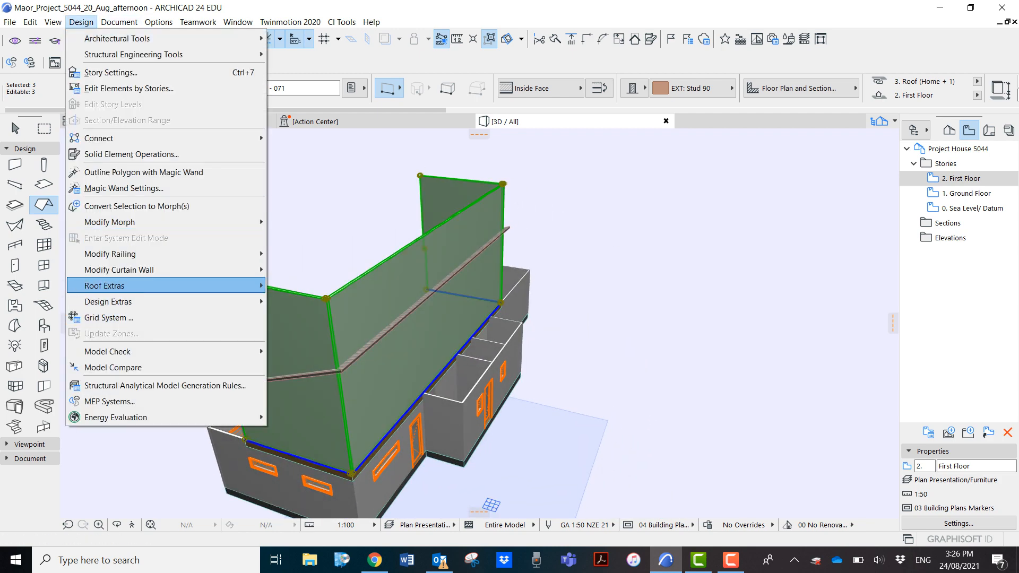
mouse_move(159, 285)
left_click(331, 286)
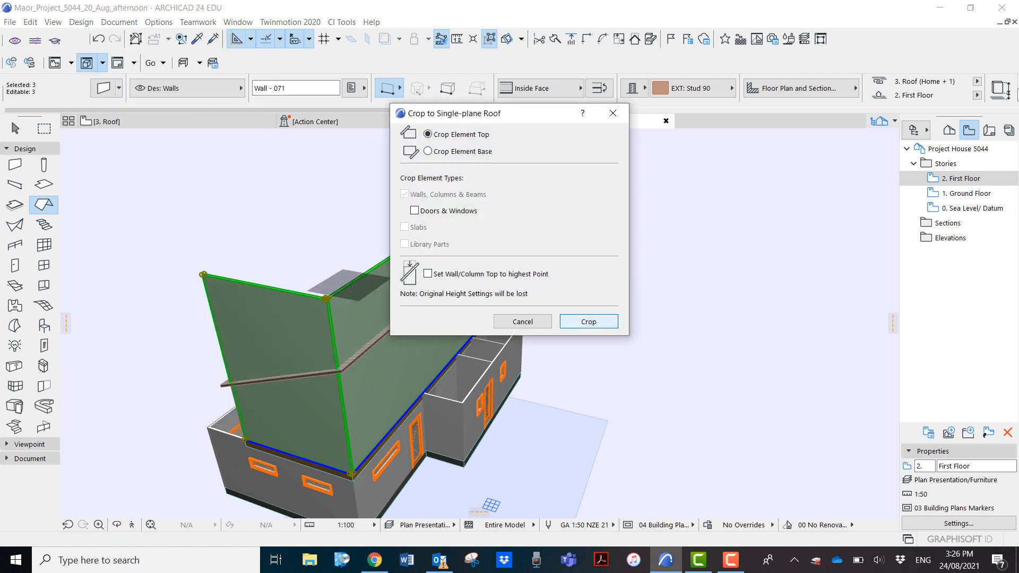
left_click(588, 322)
key("Escape")
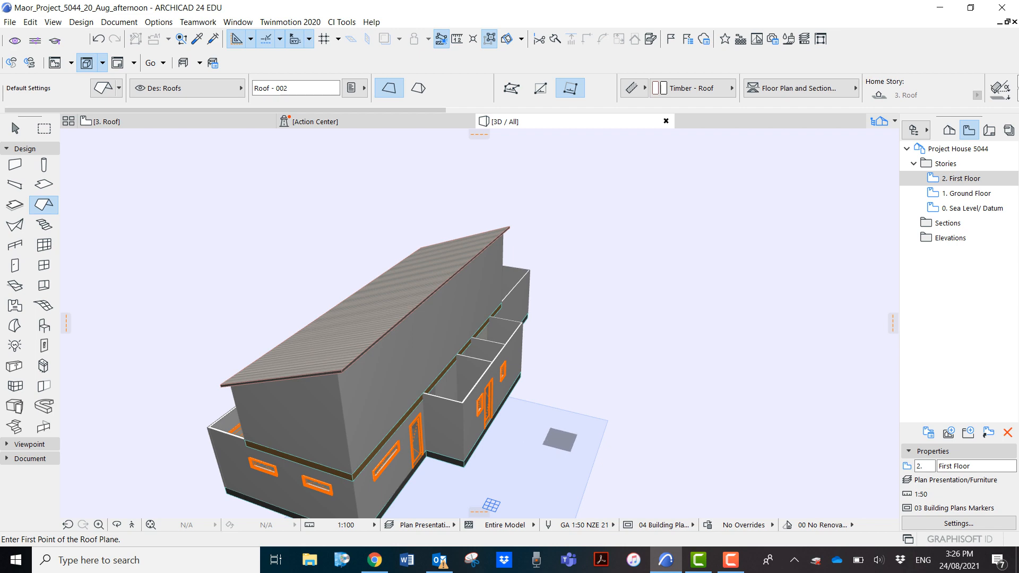
middle_click_drag(477, 323, 273, 275, "shift")
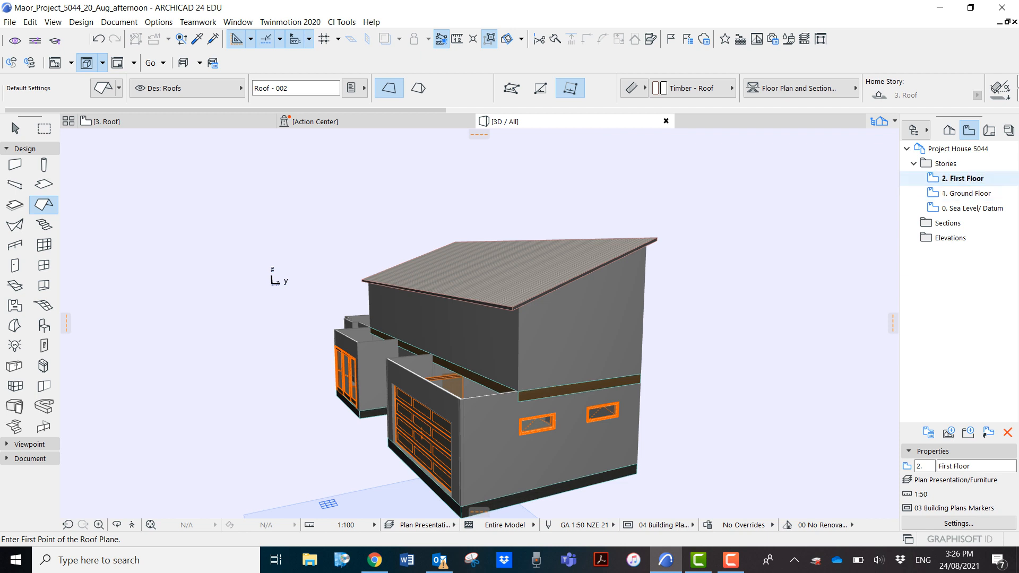
Step: Open the First Floor plan and show the Ground Floor story as its trace reference
key("F2")
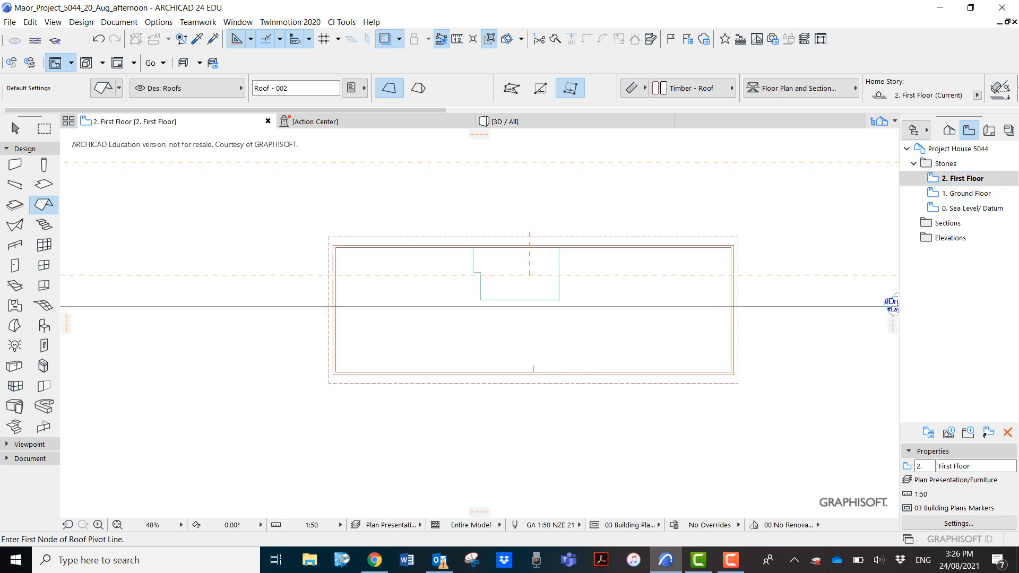
scroll(771, 326, "up", 2)
scroll(771, 326, "down", 3)
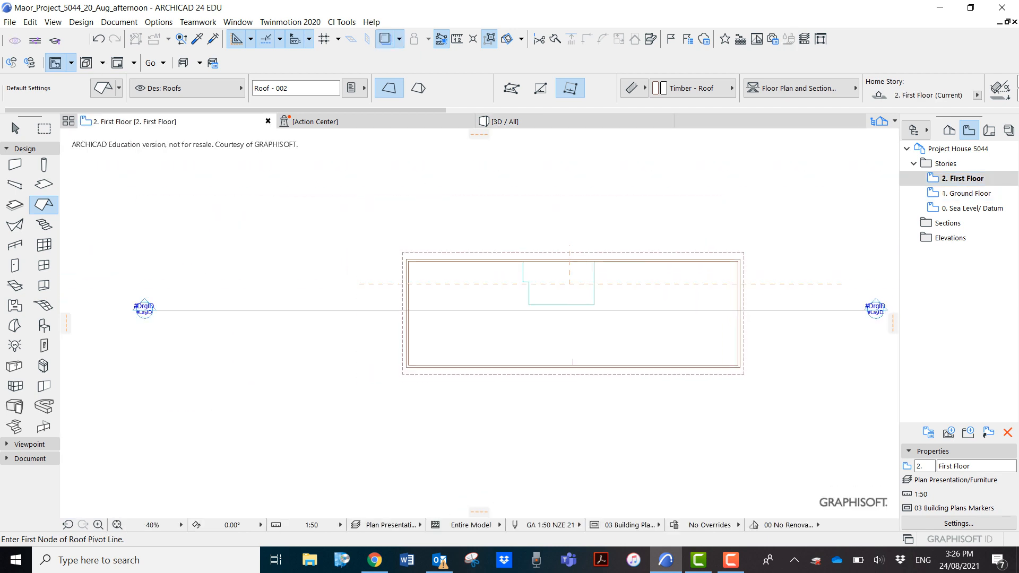
middle_click_drag(771, 325, 622, 318)
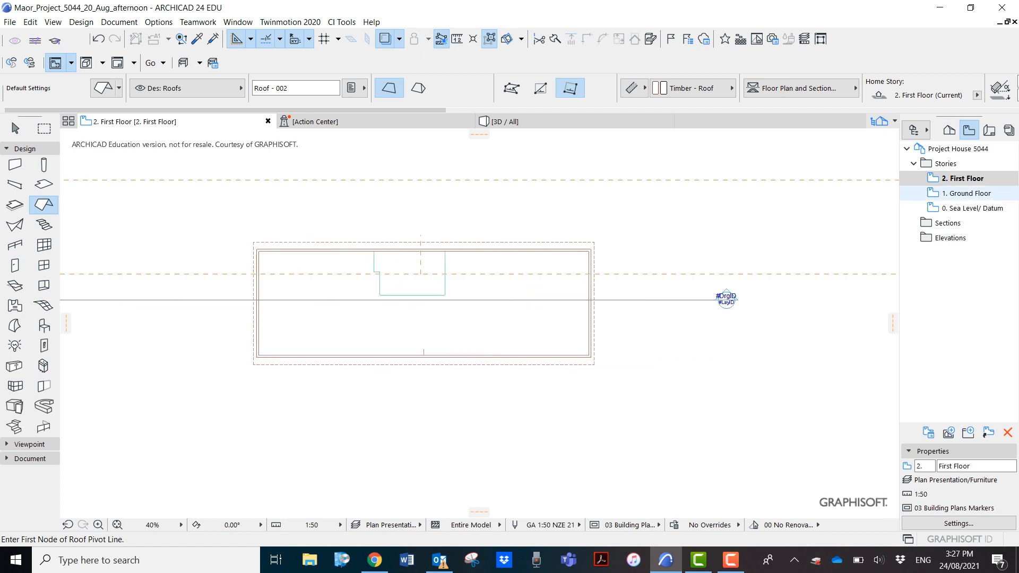
right_click(966, 194)
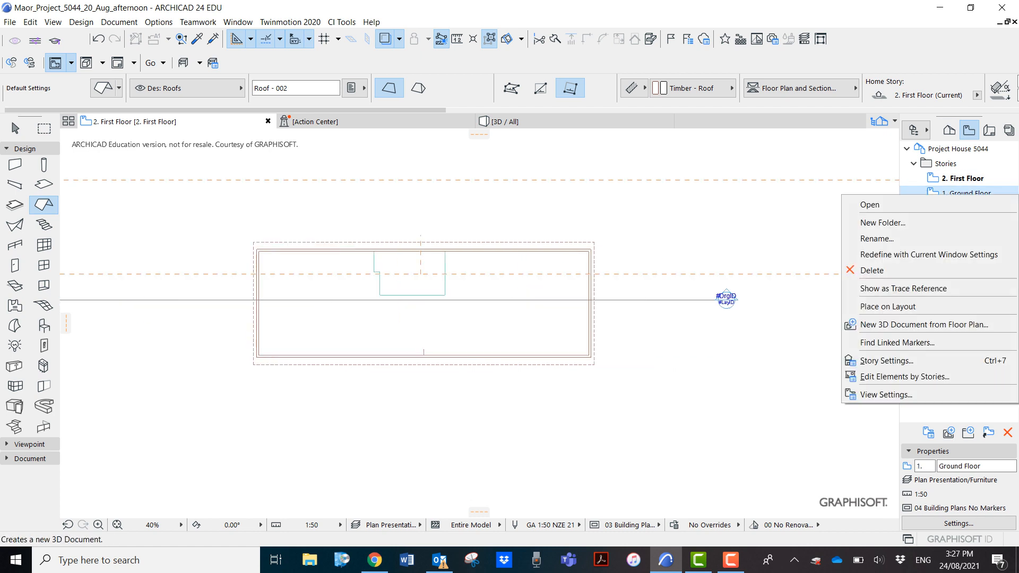
left_click(903, 289)
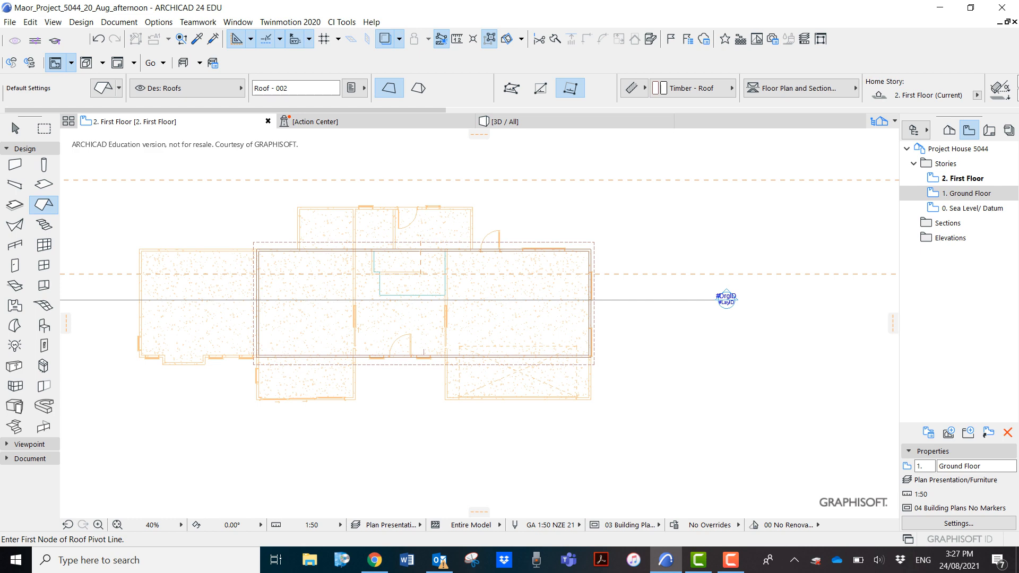
Step: Examine the traced ground-floor rooms that project beyond the first-floor walls in the plan
scroll(312, 411, "up", 1)
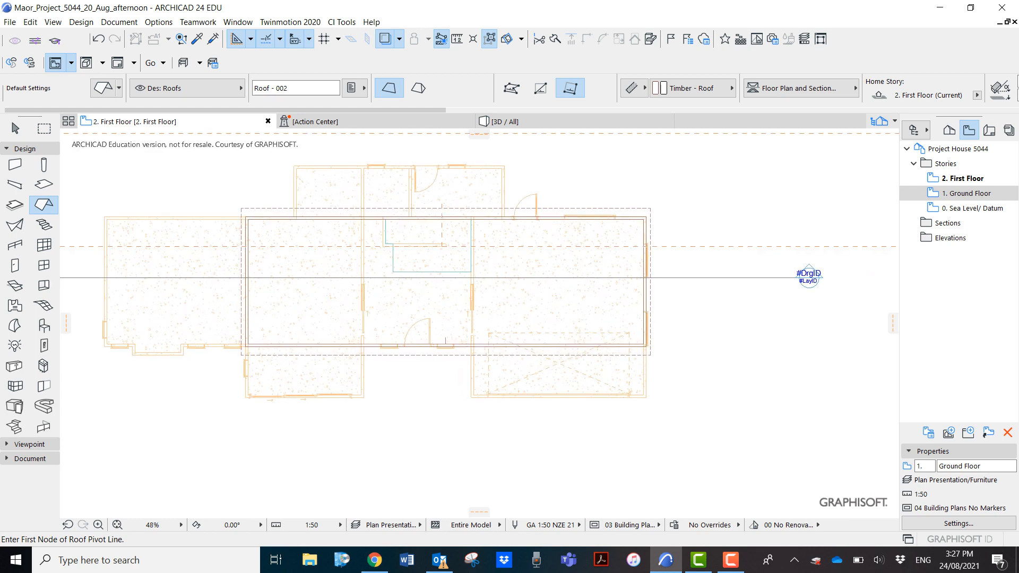
middle_click_drag(159, 318, 316, 335)
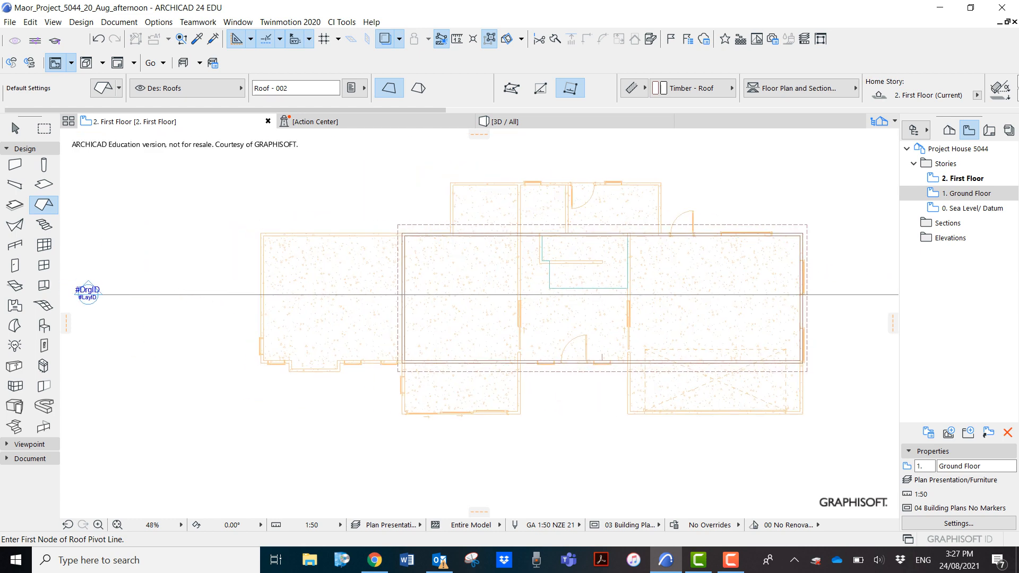
scroll(313, 332, "down", 2)
scroll(316, 351, "up", 7)
scroll(265, 334, "up", 3)
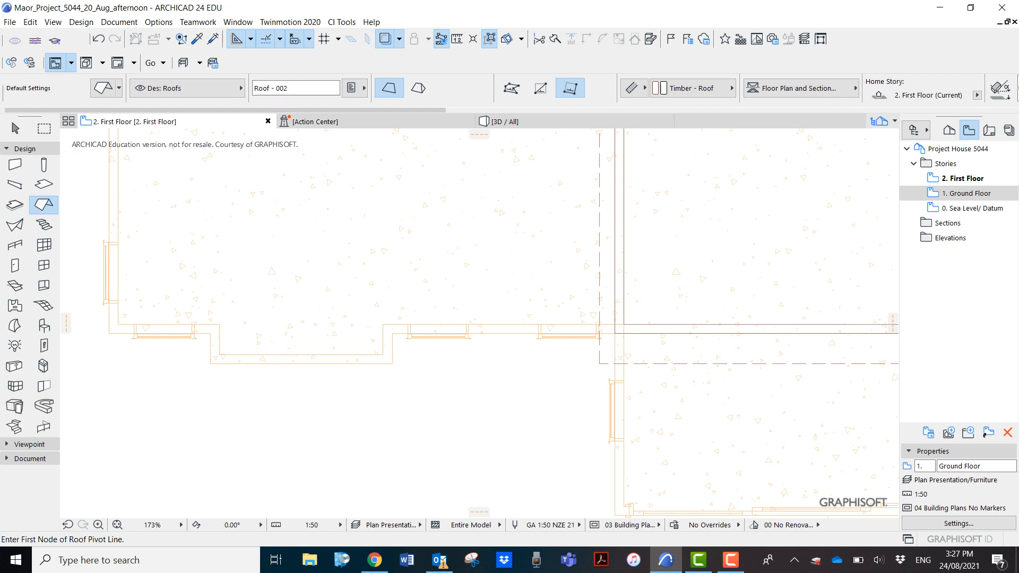
scroll(541, 328, "down", 6)
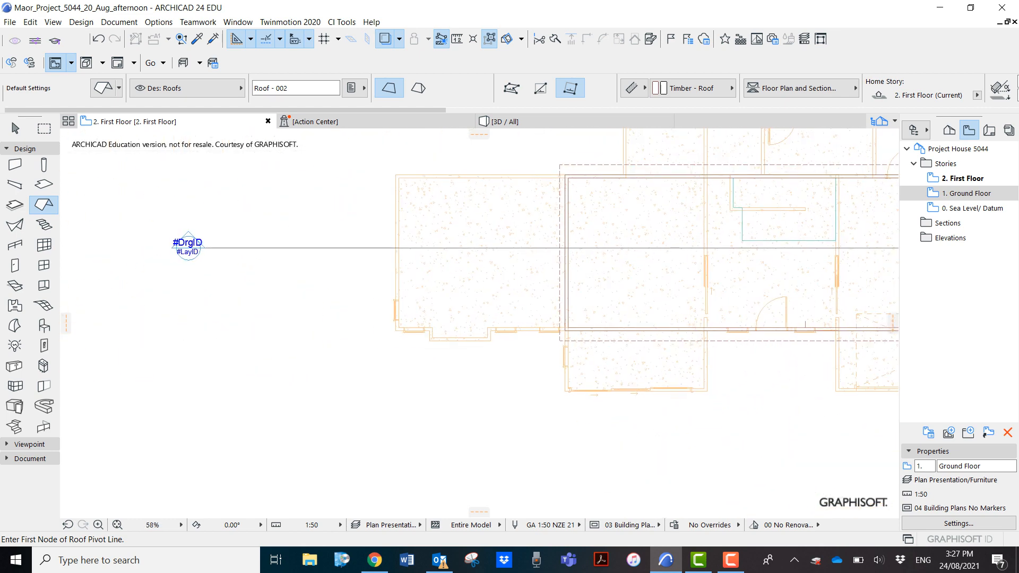
middle_click_drag(540, 328, 325, 406)
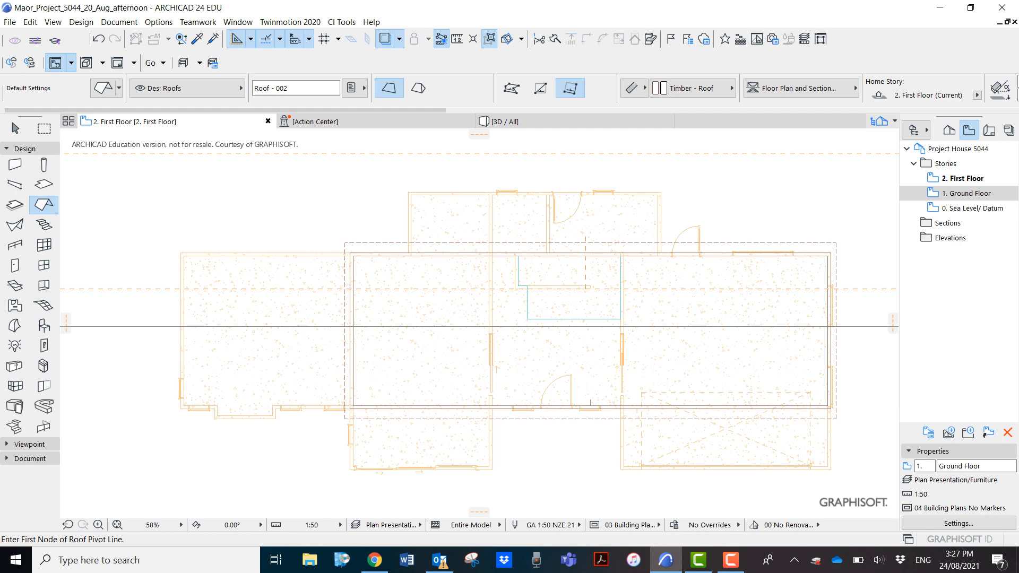
middle_click_drag(393, 419, 404, 335)
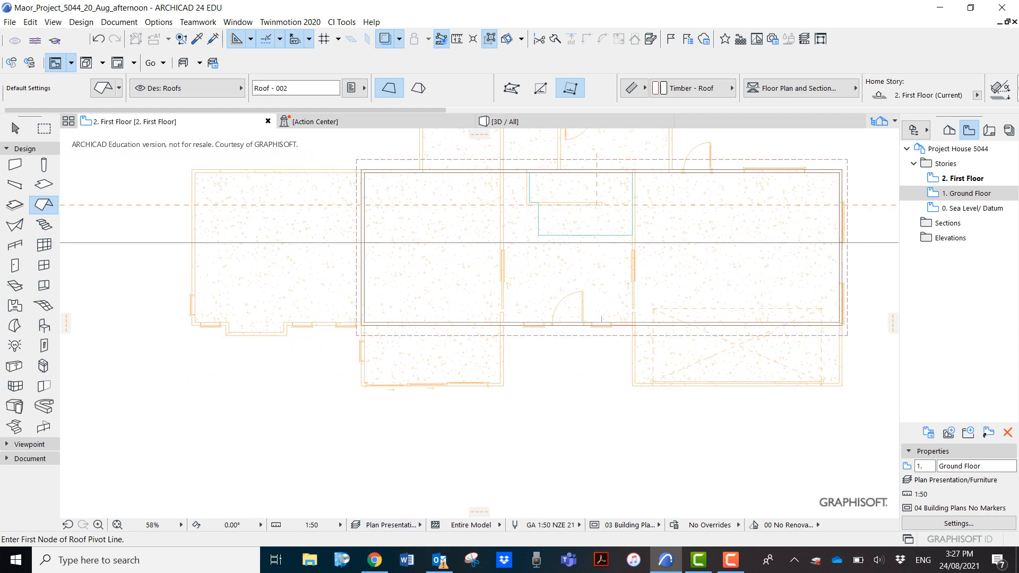
Step: Set the default roof's pivot line offset to the First Floor home story to -260 mm
scroll(441, 382, "up", 4)
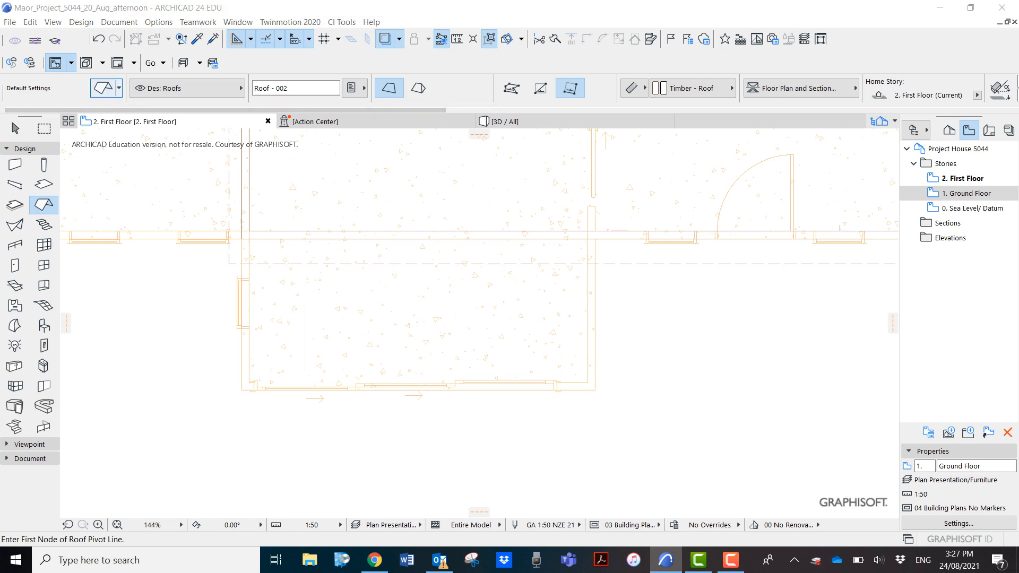
left_click(106, 88)
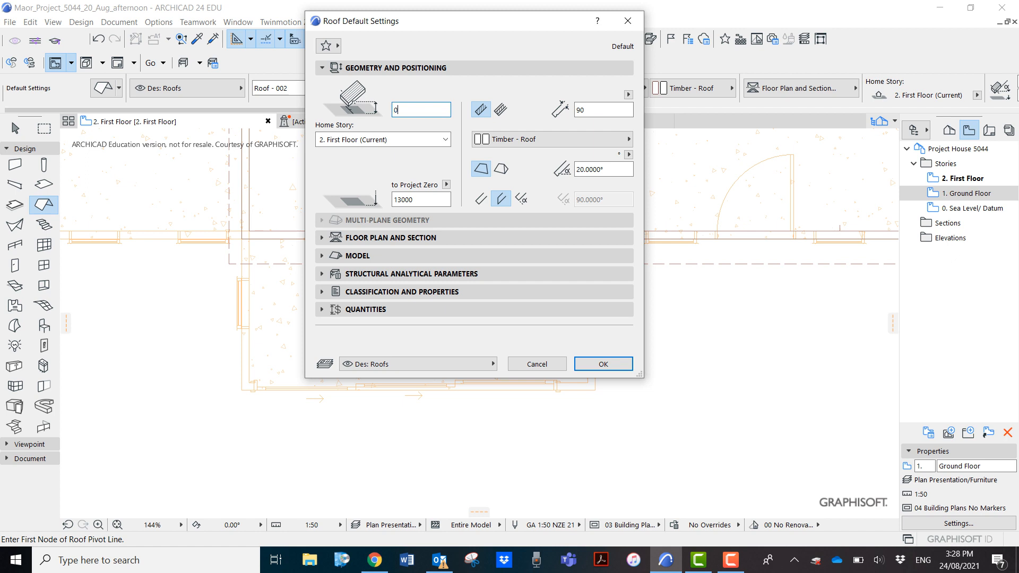
type("-260")
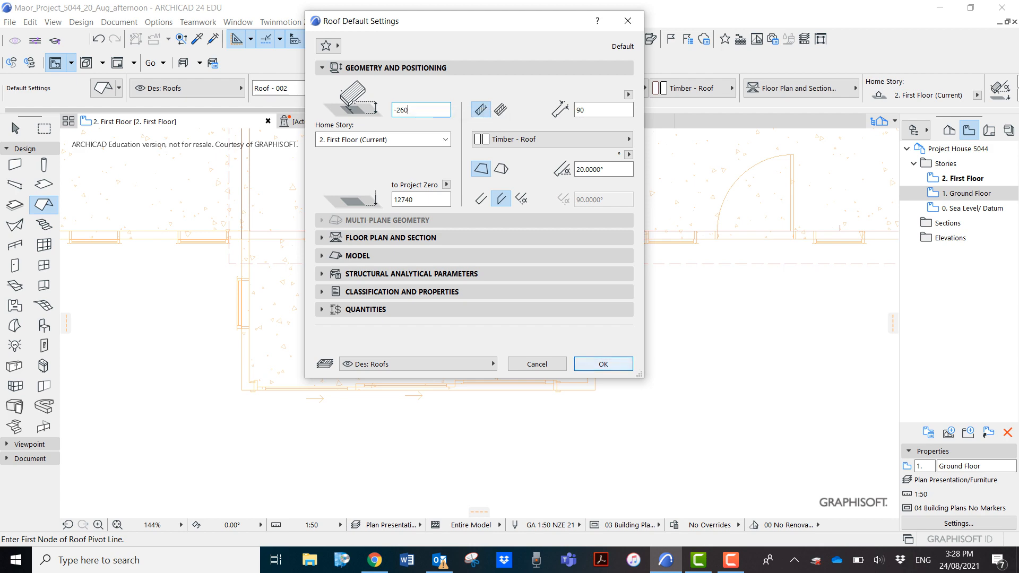
key("Return")
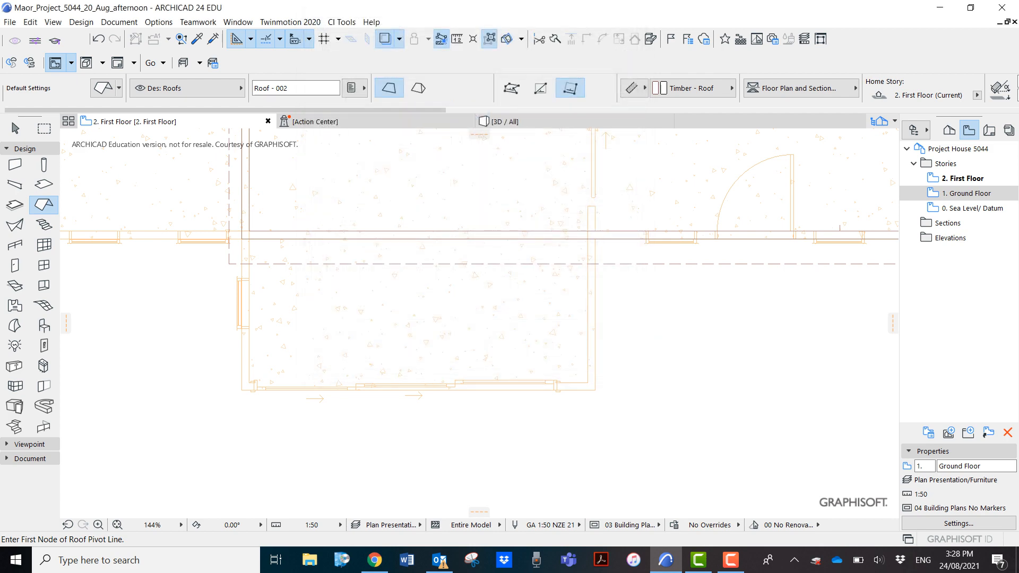
Step: Define the roof pivot line along the inner face of the lower-left ground-floor room's sliding-door wall, pitching up toward the first floor
scroll(258, 429, "up", 4)
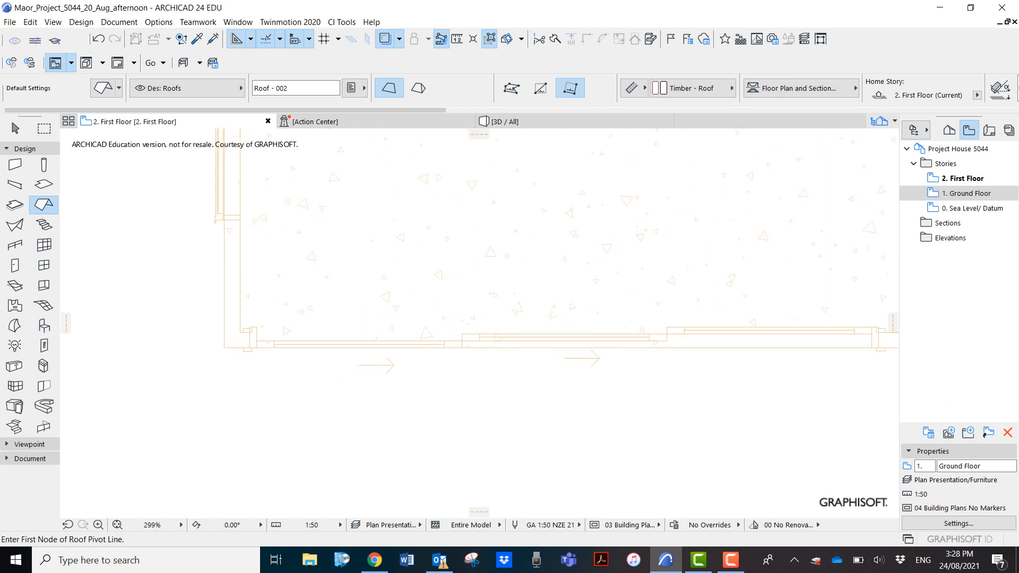
left_click(240, 332)
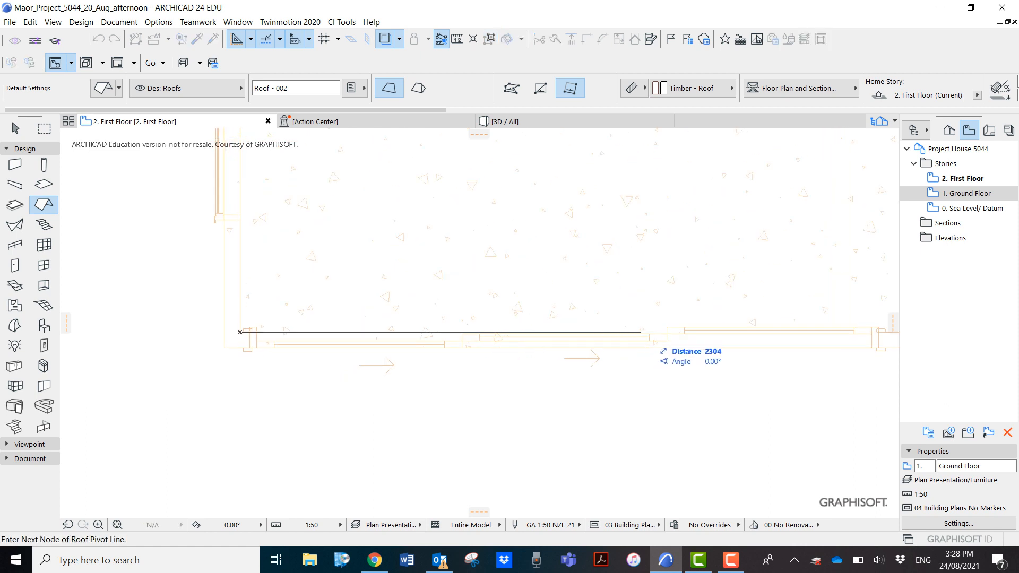
scroll(667, 332, "down", 3)
middle_click_drag(666, 333, 432, 395)
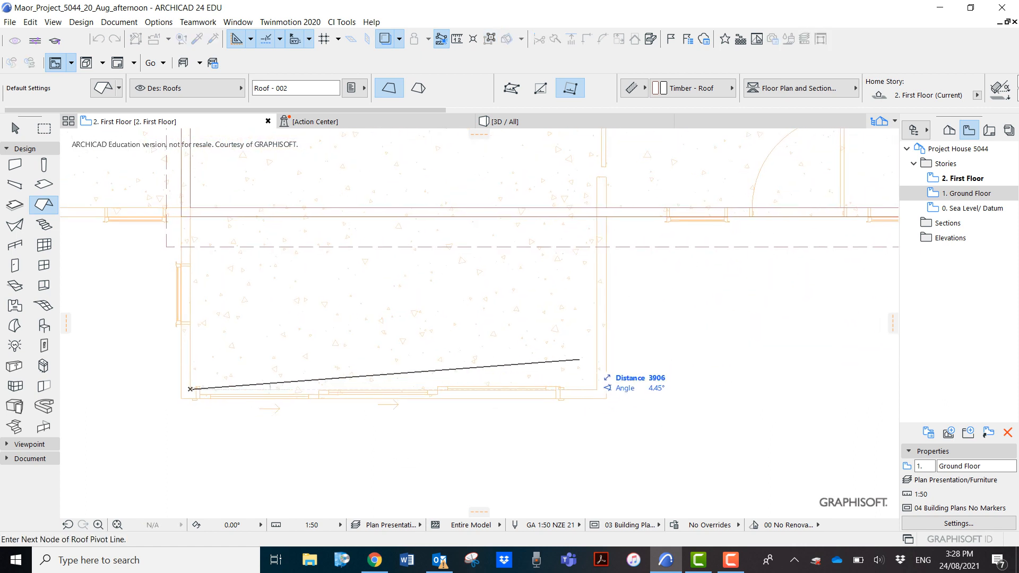
left_click(595, 389)
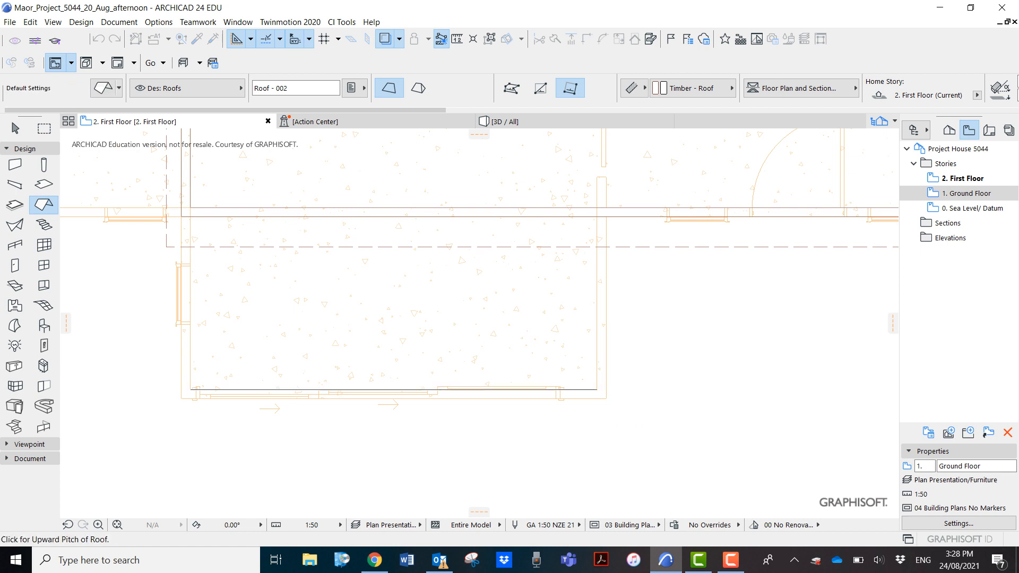
left_click(563, 340)
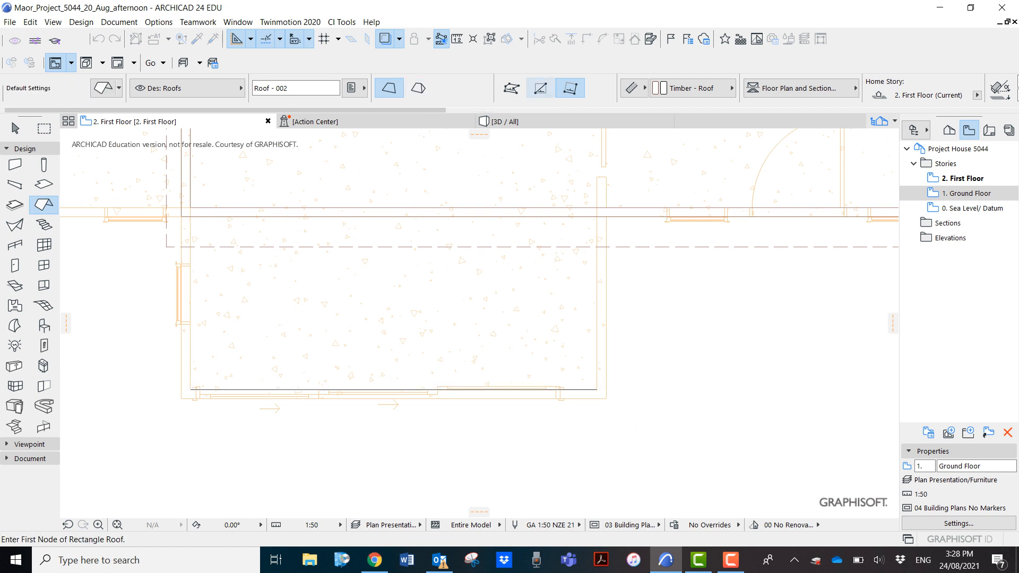
Step: Outline the roof with the rectangle method from the room's outer lower-left corner to where its right outer face meets the first-floor wall
left_click(540, 88)
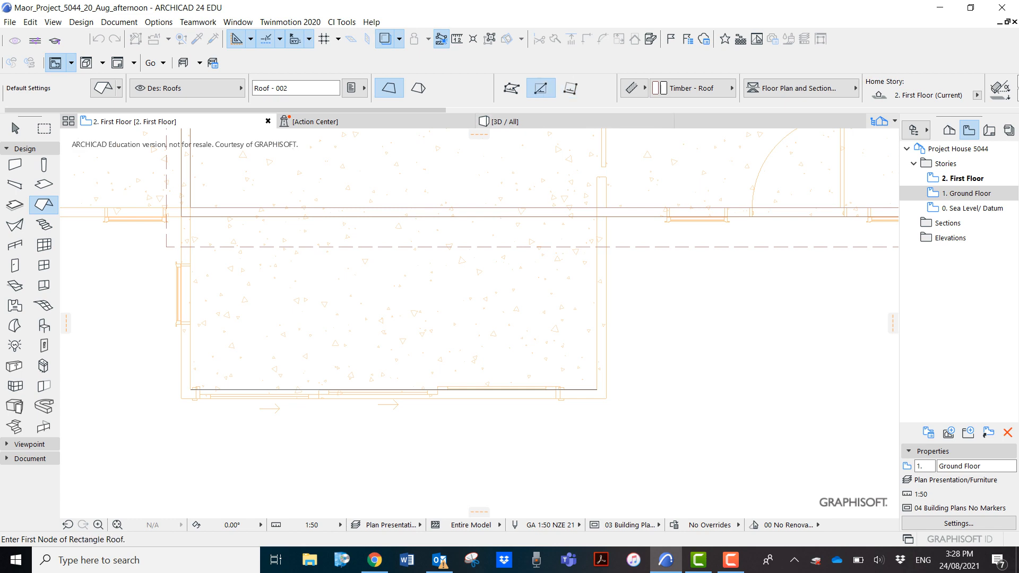
scroll(183, 393, "down", 2)
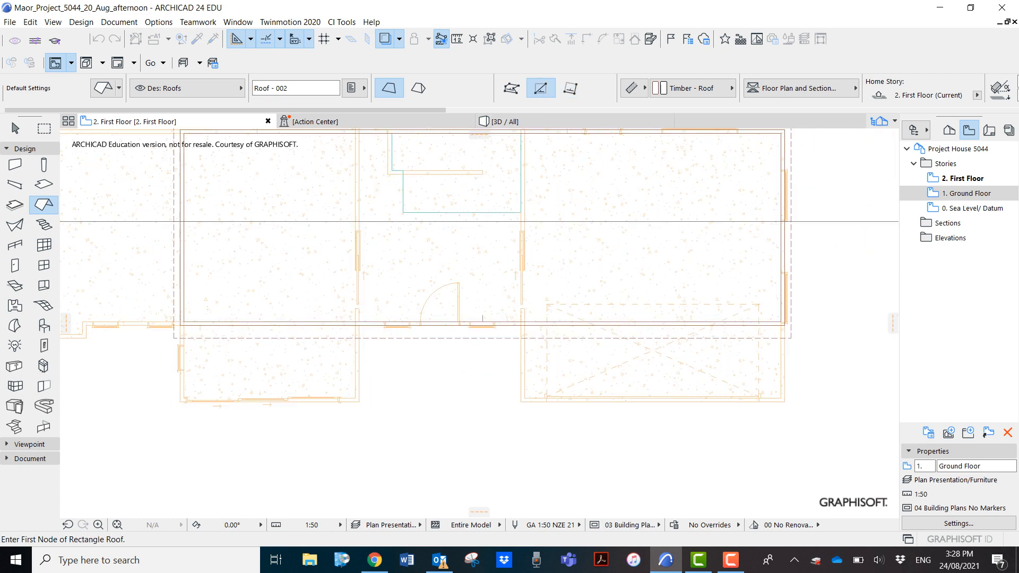
scroll(183, 392, "up", 5)
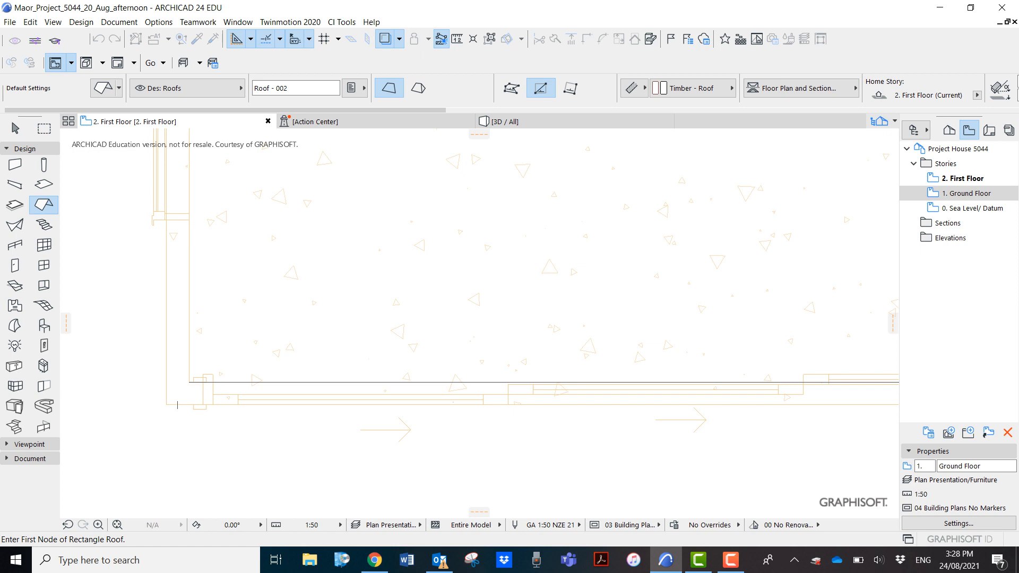
left_click(166, 404)
scroll(660, 269, "up", 3)
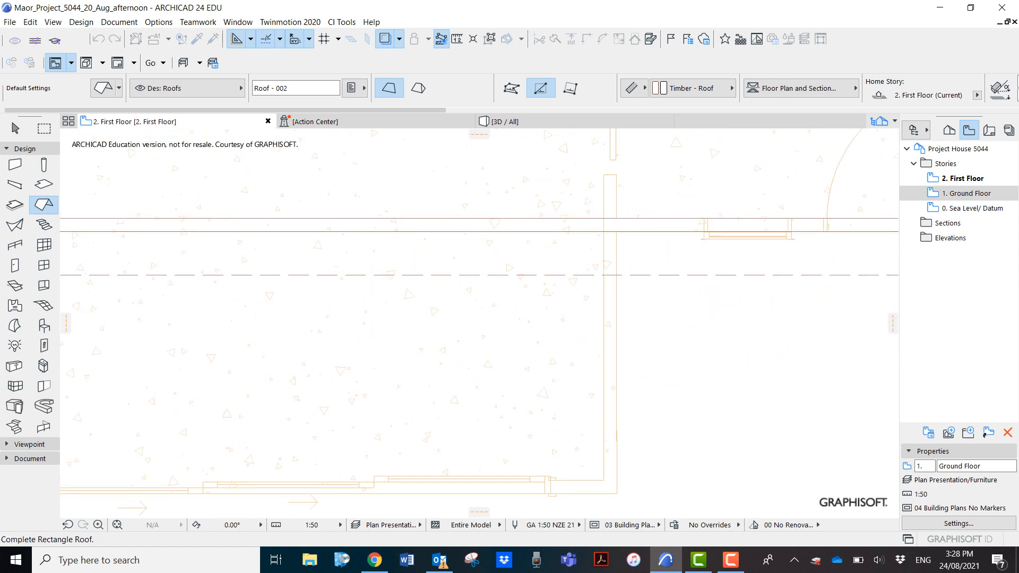
left_click(617, 232)
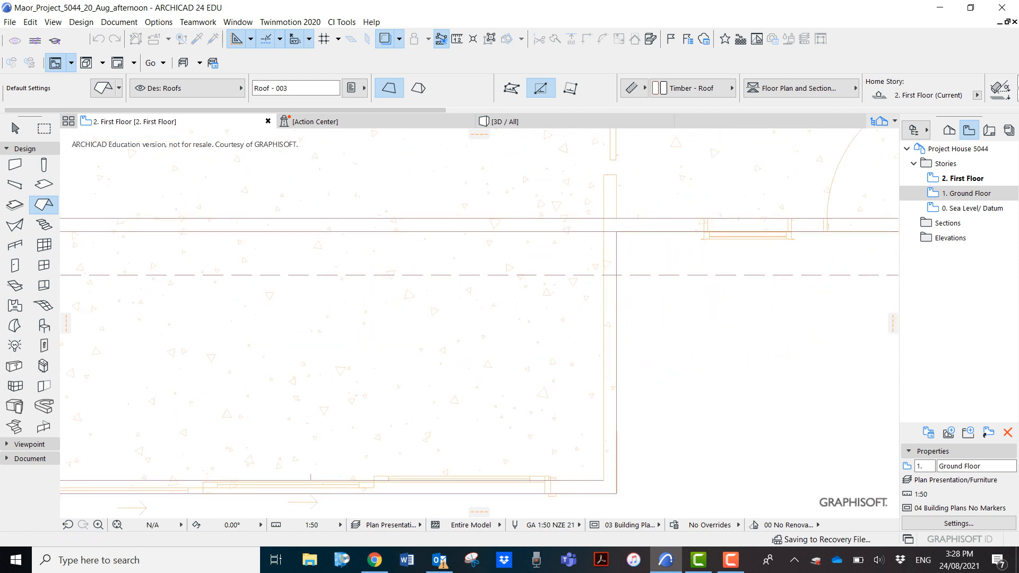
scroll(710, 338, "down", 3)
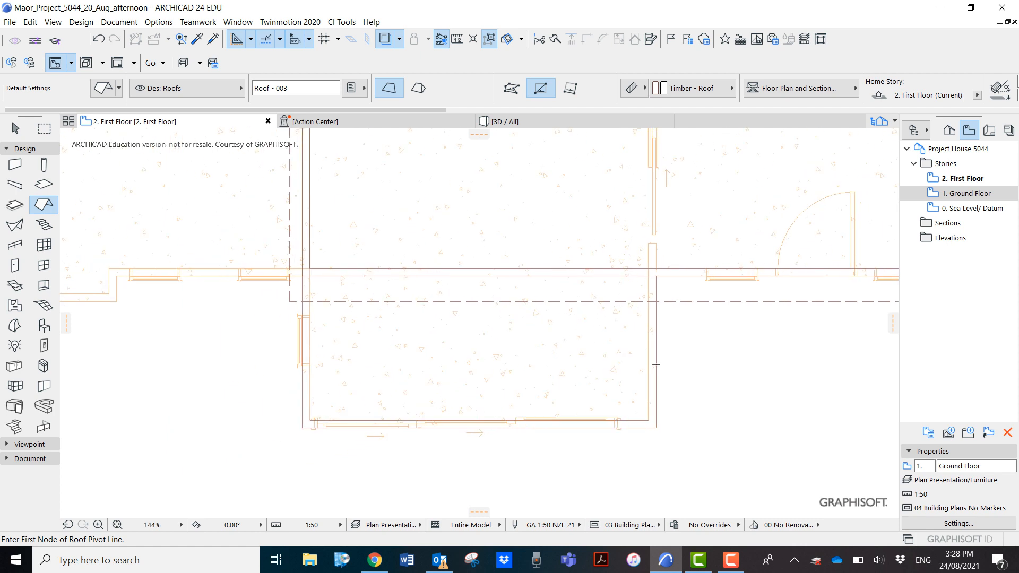
Step: Select the new lower roof and move its upper-left outline corner 150 mm outward in the negative X direction
left_click(656, 426, "shift")
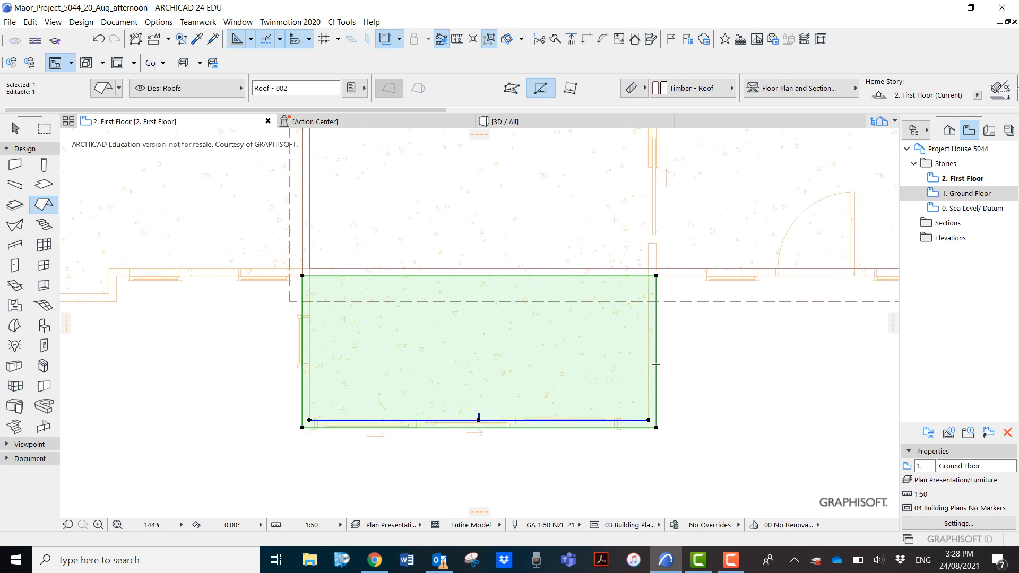
left_click(302, 276)
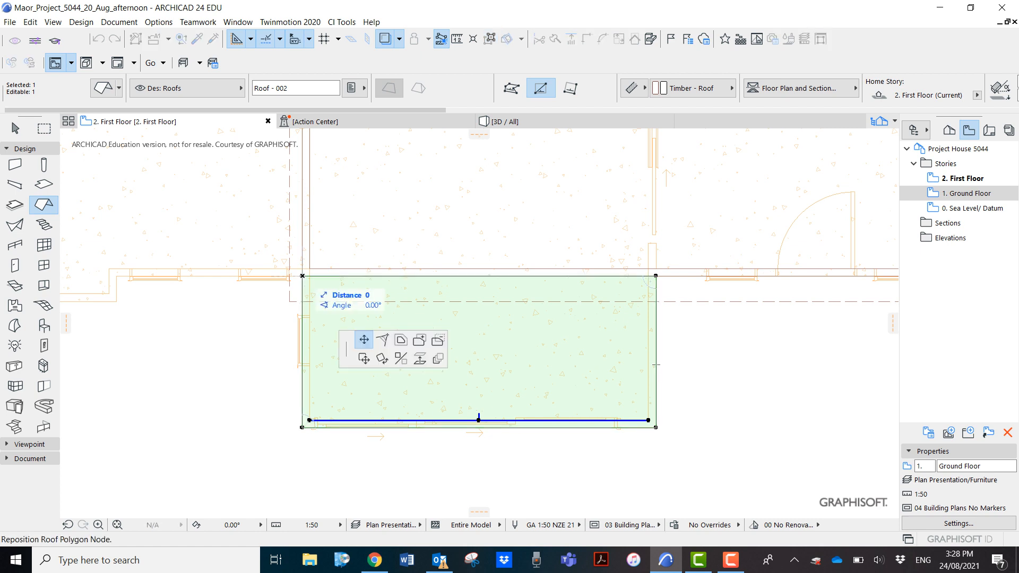
type("x")
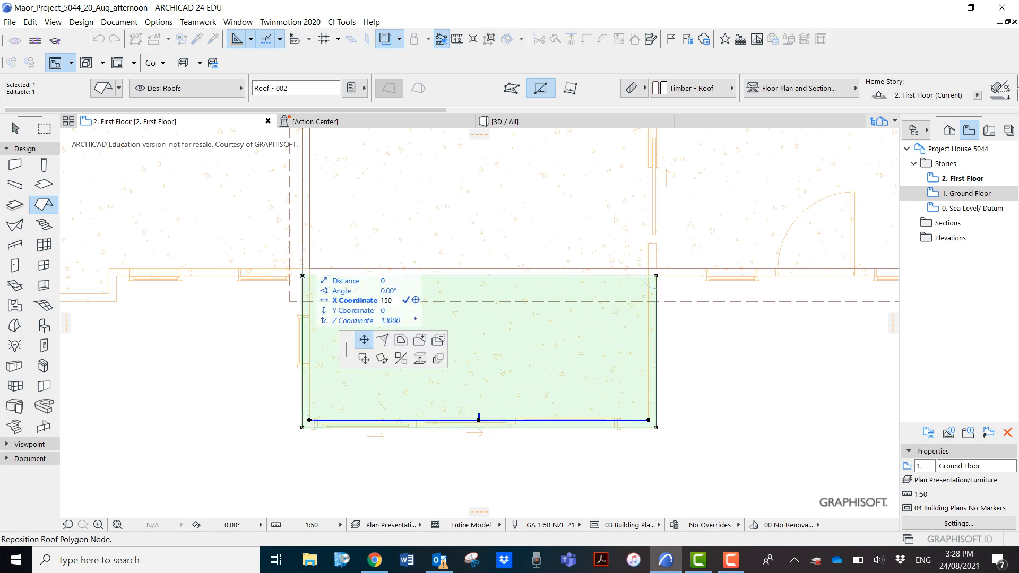
type("150")
key("Return")
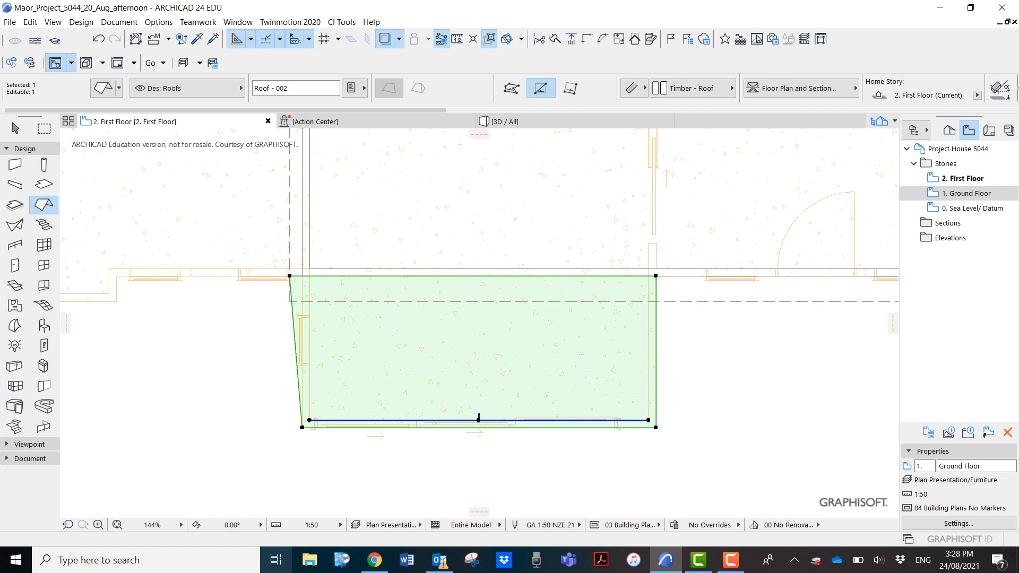
Step: Move the lower roof's lower-left outline corner outward by -150 mm in X and -300 mm in Y
left_click(302, 427)
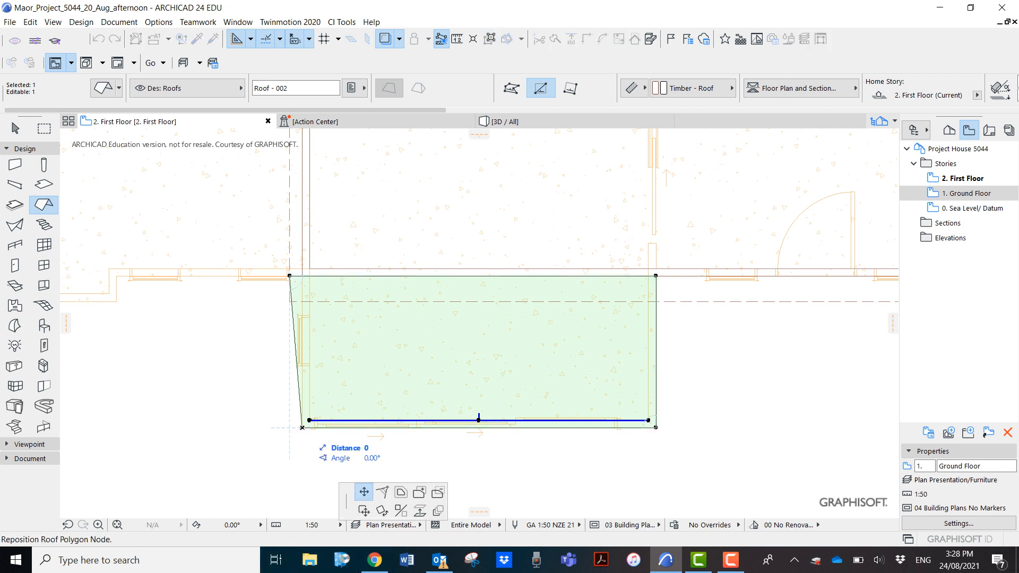
key("x")
type("150")
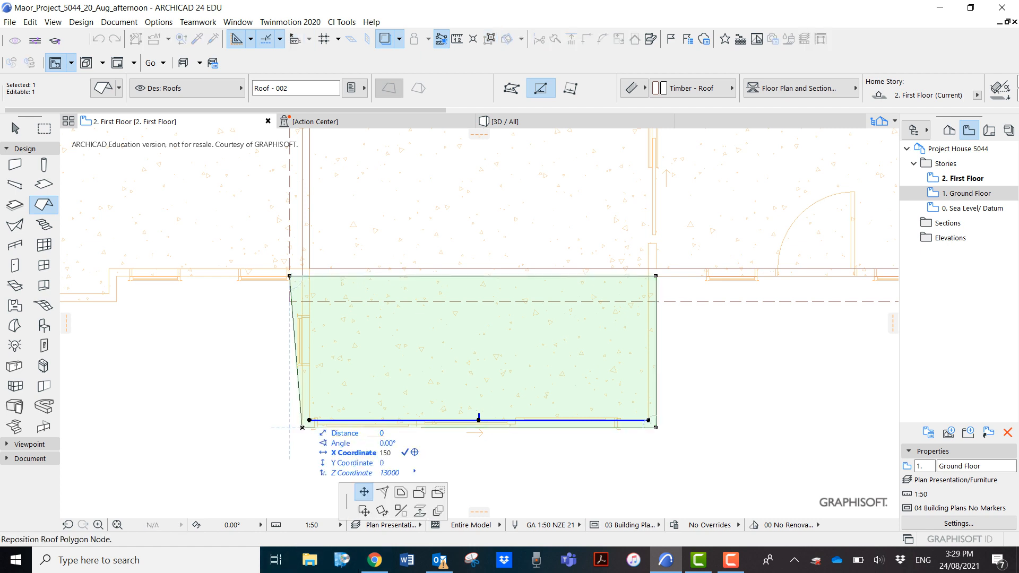
type("-")
key("Tab")
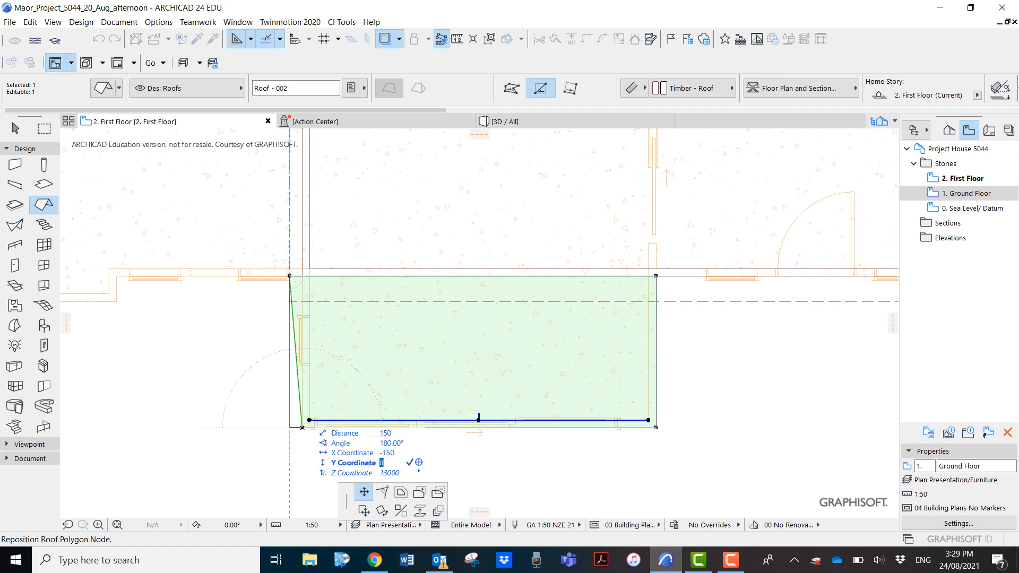
key("Return")
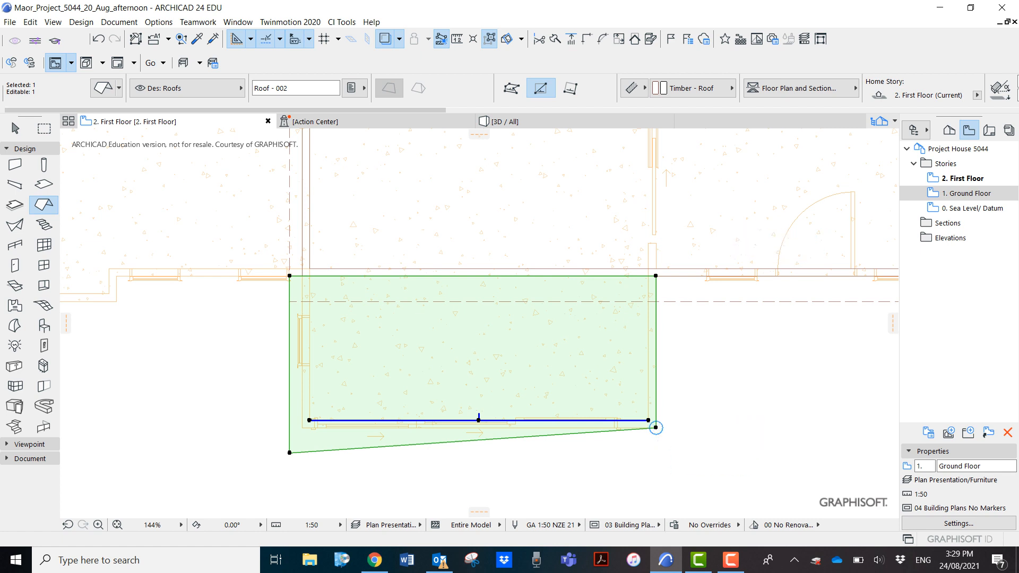
Step: Move the roof's lower-right outline corner outward by 150 mm in X and -300 mm in Y
left_click(656, 427)
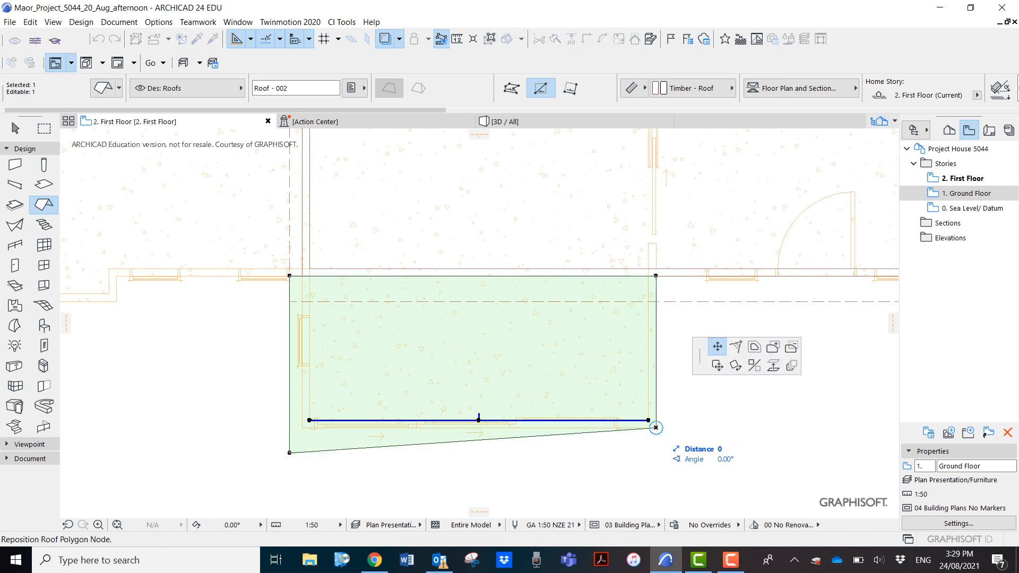
key("x")
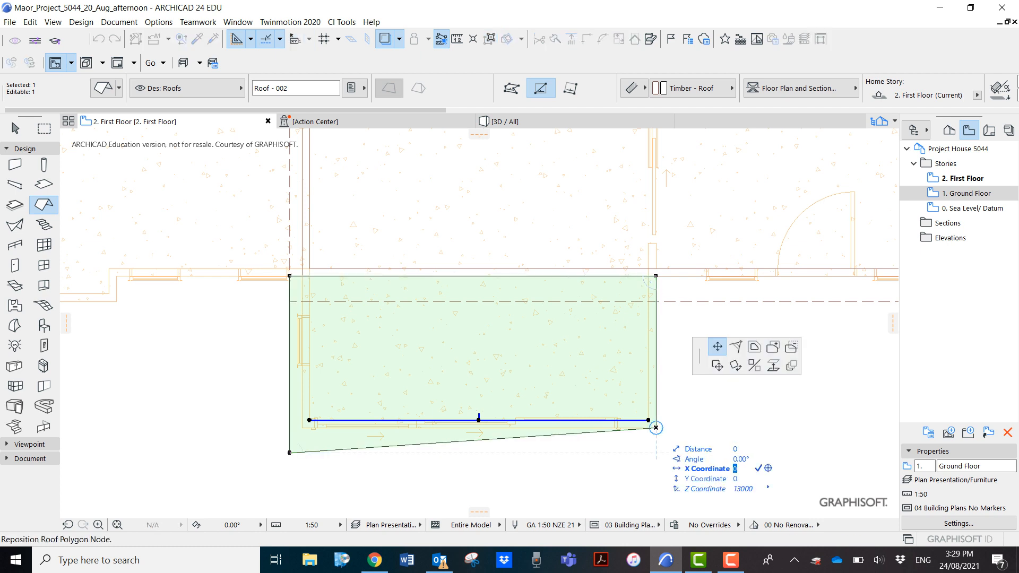
key("Return")
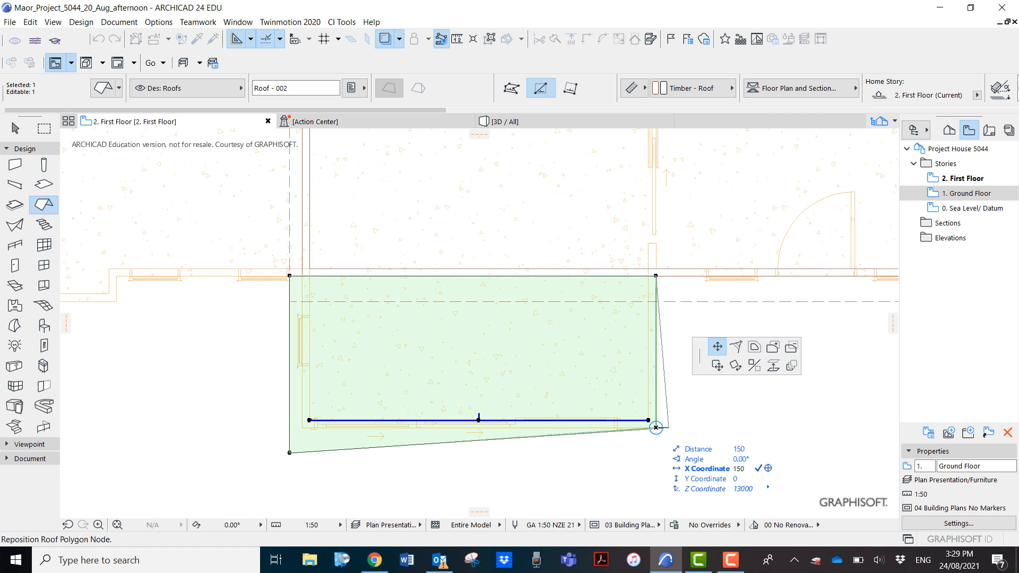
key("Tab")
type("300-")
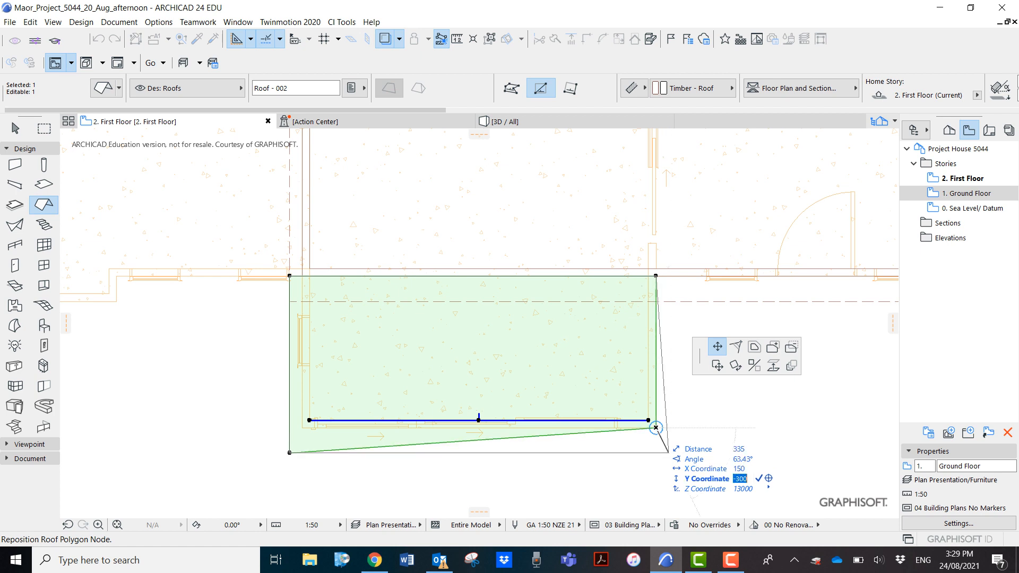
key("Return")
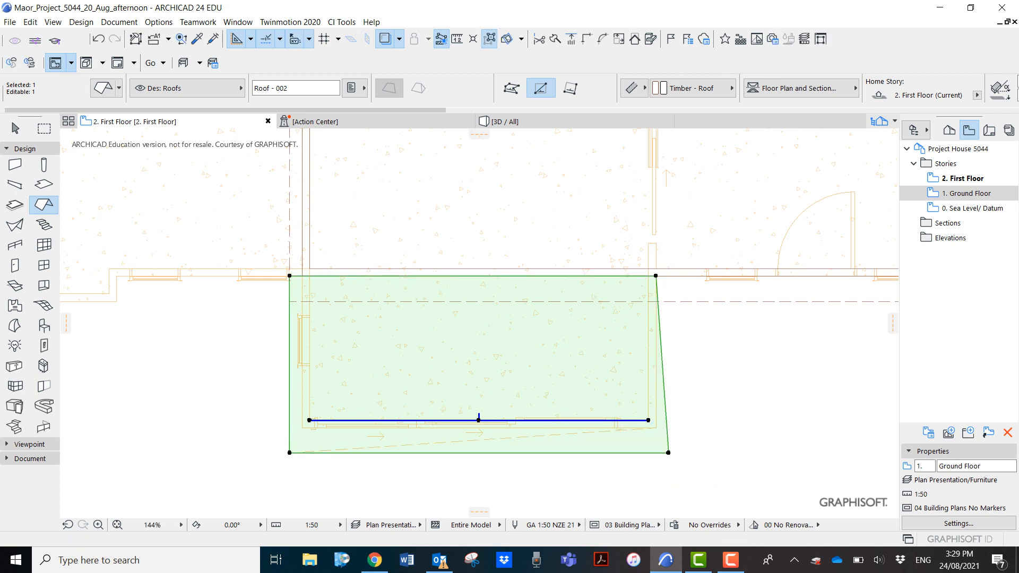
Step: Move the roof's upper-right outline corner horizontally into line with its lower-right corner, then deselect the roof
left_click(656, 276)
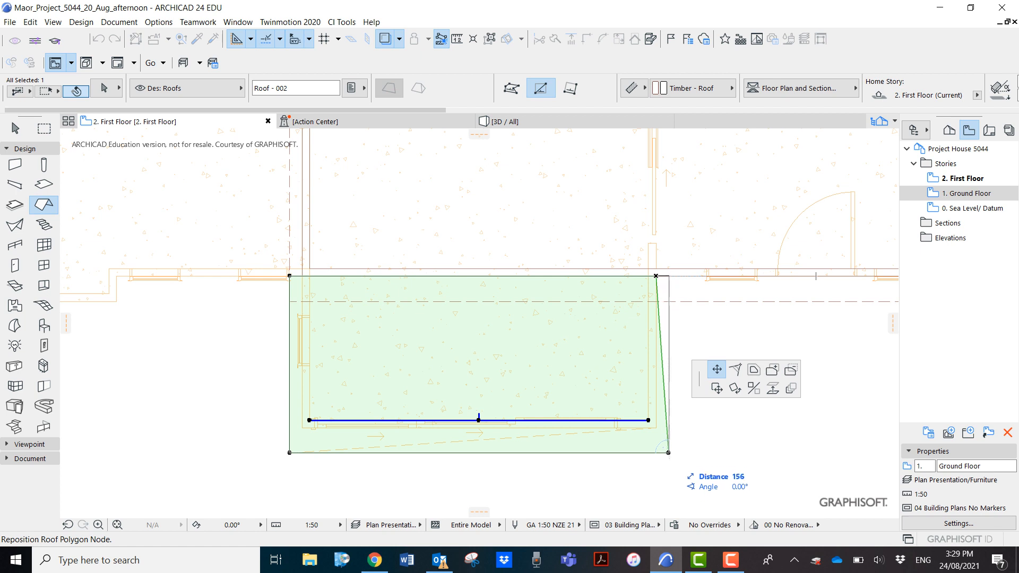
left_click(668, 451)
key("Escape")
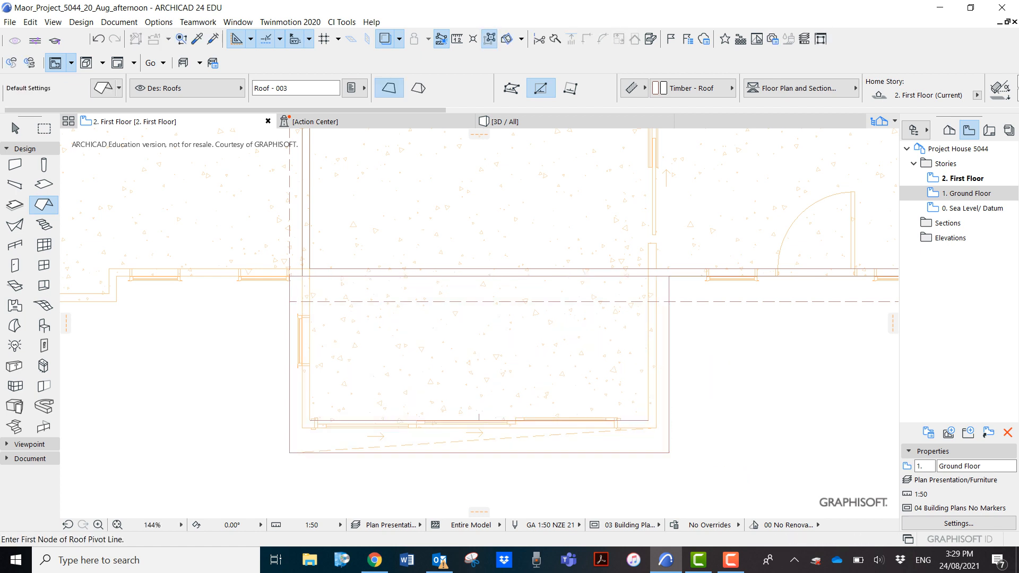
Step: In the 3D view, lower the top offset of the sliding-door room's front wall so the wall no longer projects through the roof
key("F3")
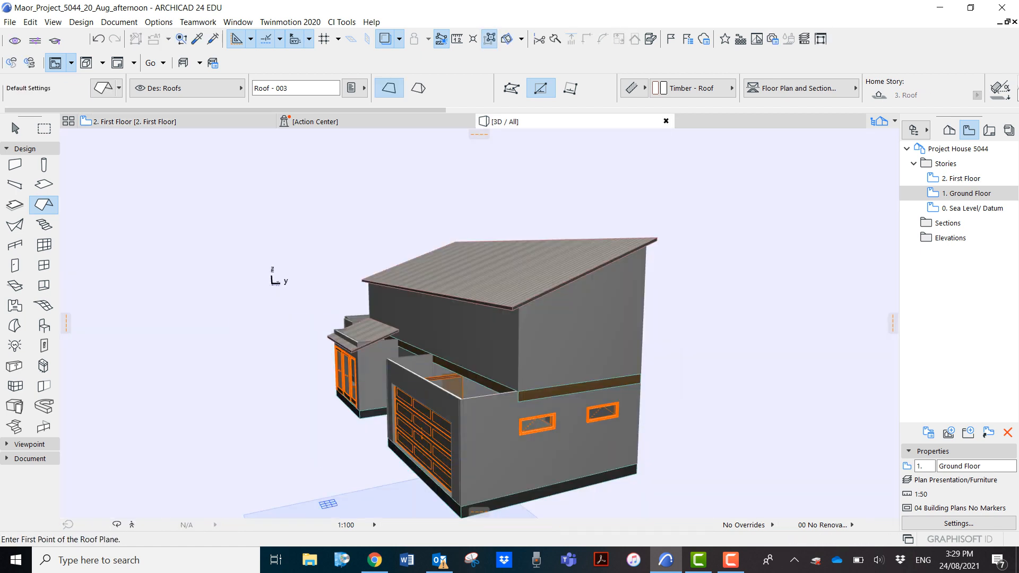
middle_click_drag(175, 371, 279, 366, "shift")
middle_click_drag(236, 419, 441, 430, "shift")
scroll(334, 414, "down", 4)
scroll(424, 426, "up", 3)
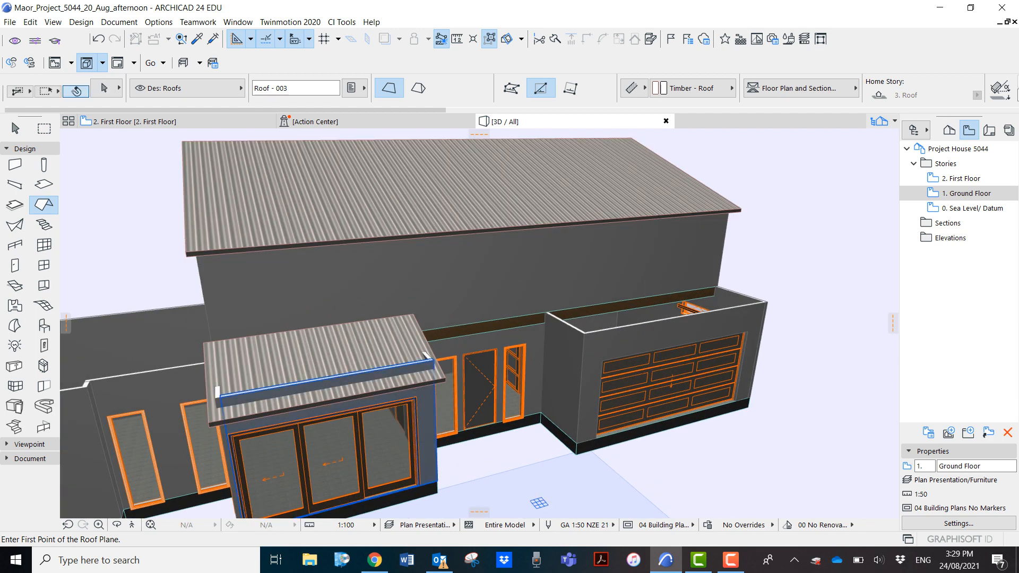
left_click(428, 365, "shift")
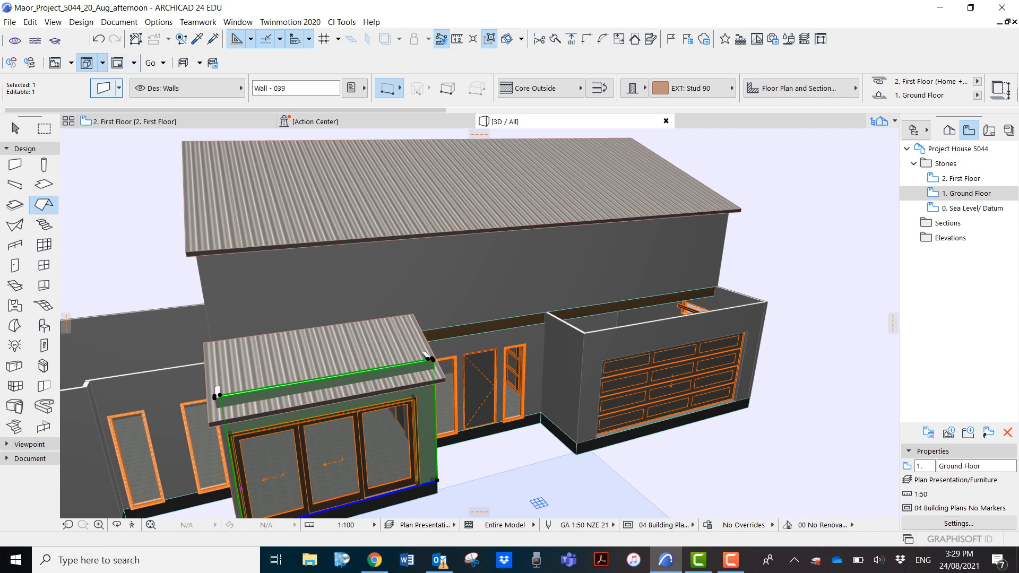
key("ctrl+t")
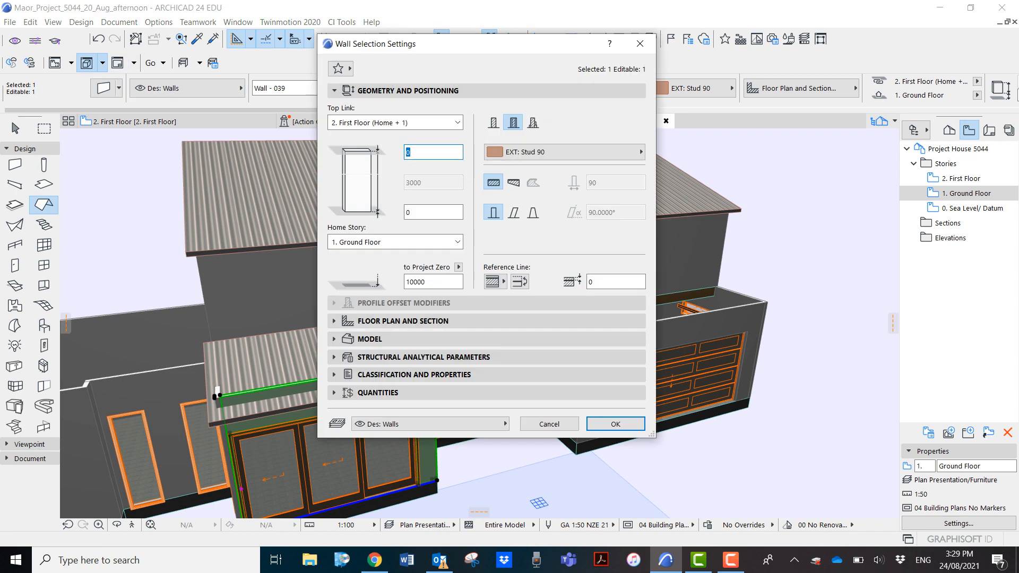
key("Return")
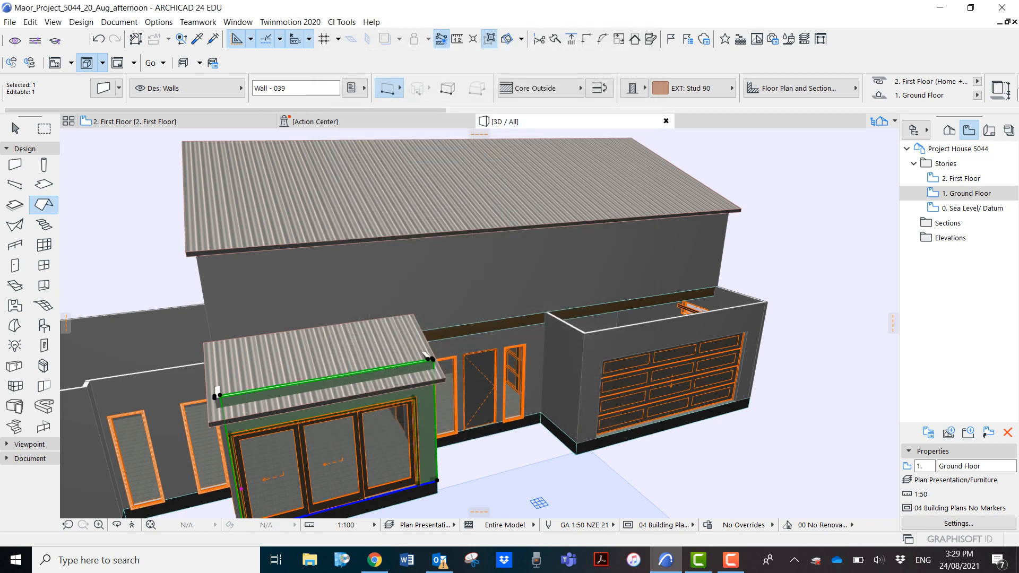
key("Escape")
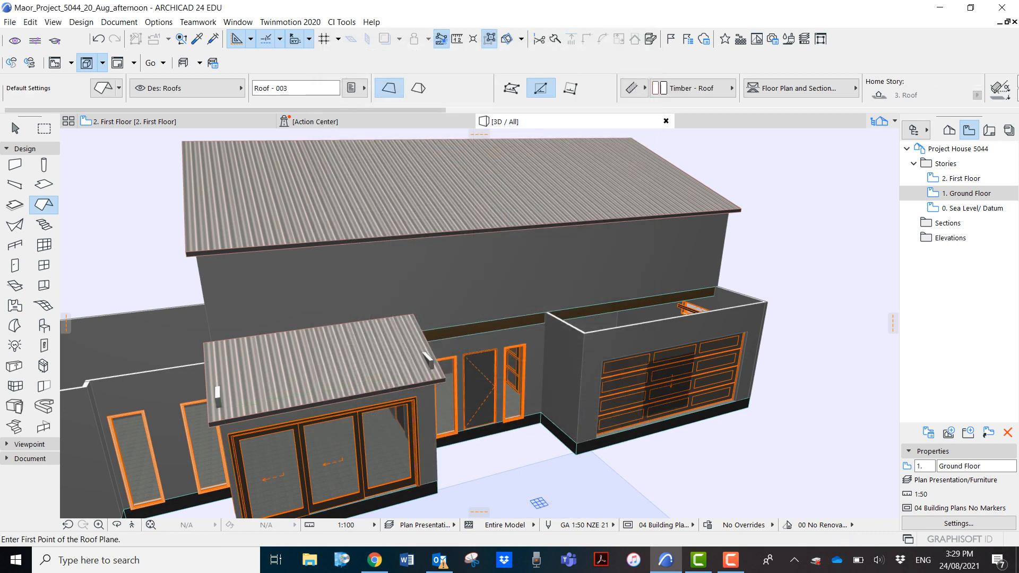
Step: On the First Floor plan, drag a copy of the sliding-door room's roof 8000 mm in X, overhanging the garage's left outer face by 150 mm
double_click(961, 178)
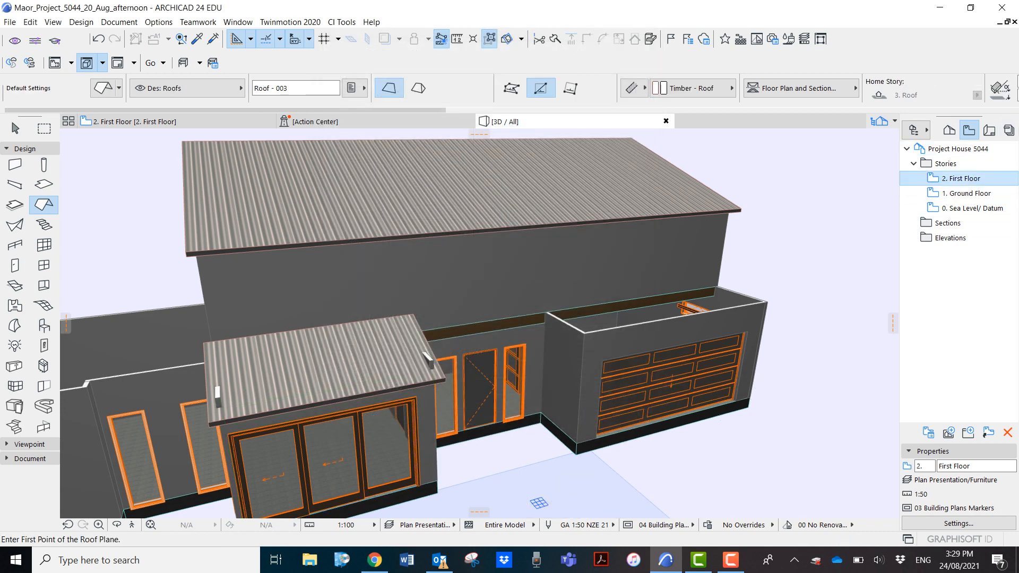
scroll(742, 401, "up", 3)
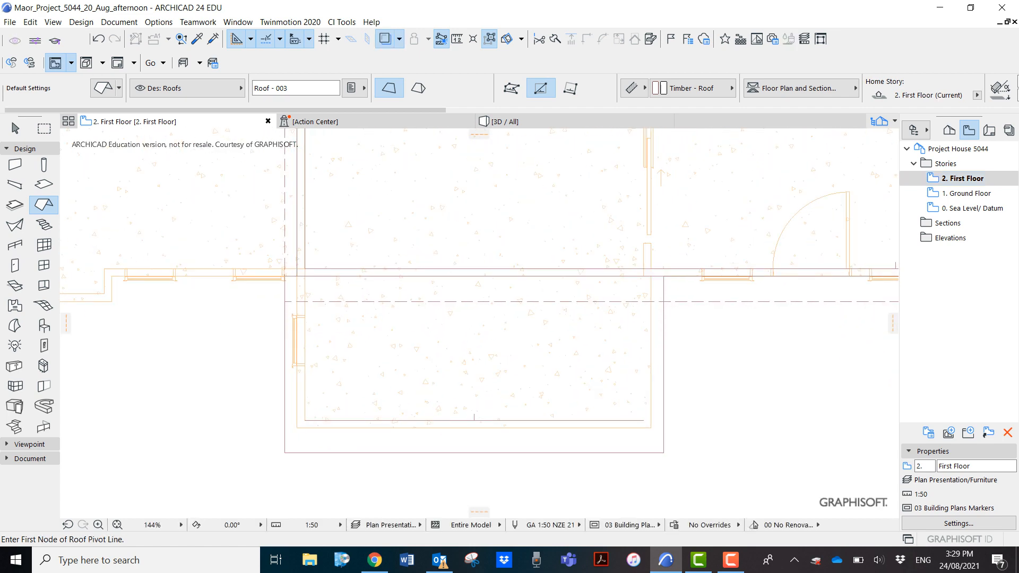
scroll(776, 440, "down", 5)
middle_click_drag(777, 441, 590, 454)
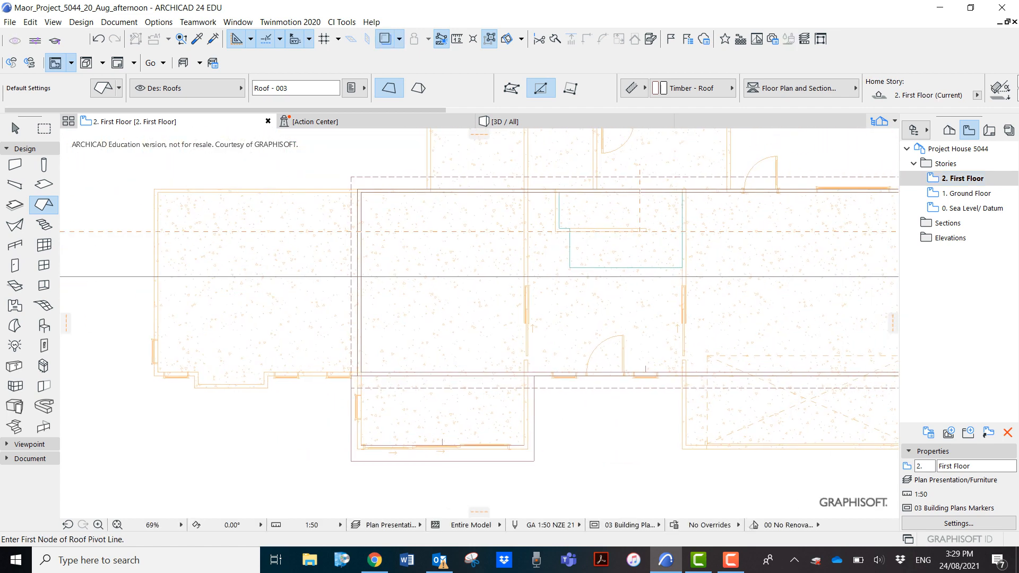
left_click(533, 449, "shift")
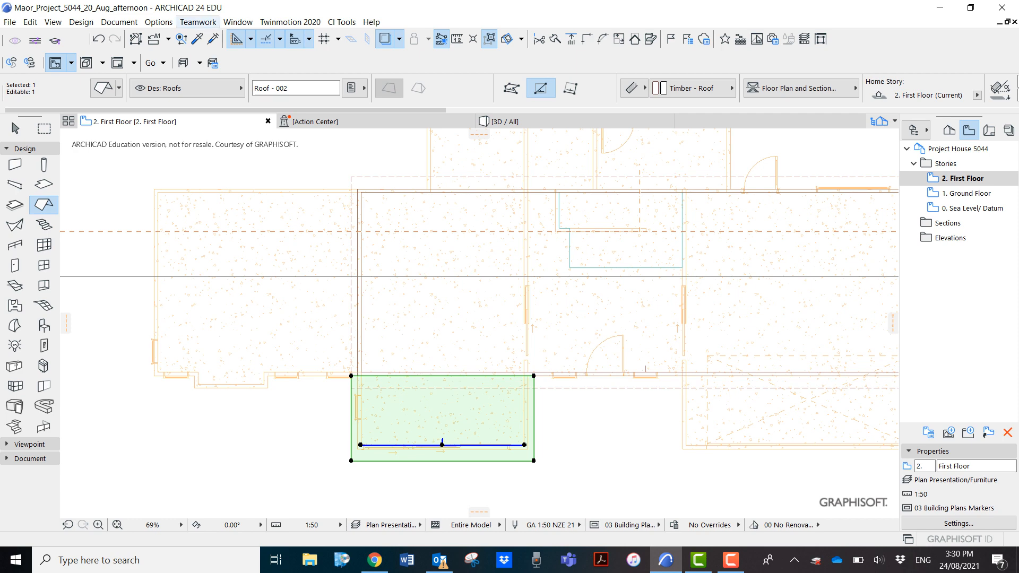
left_click(30, 22)
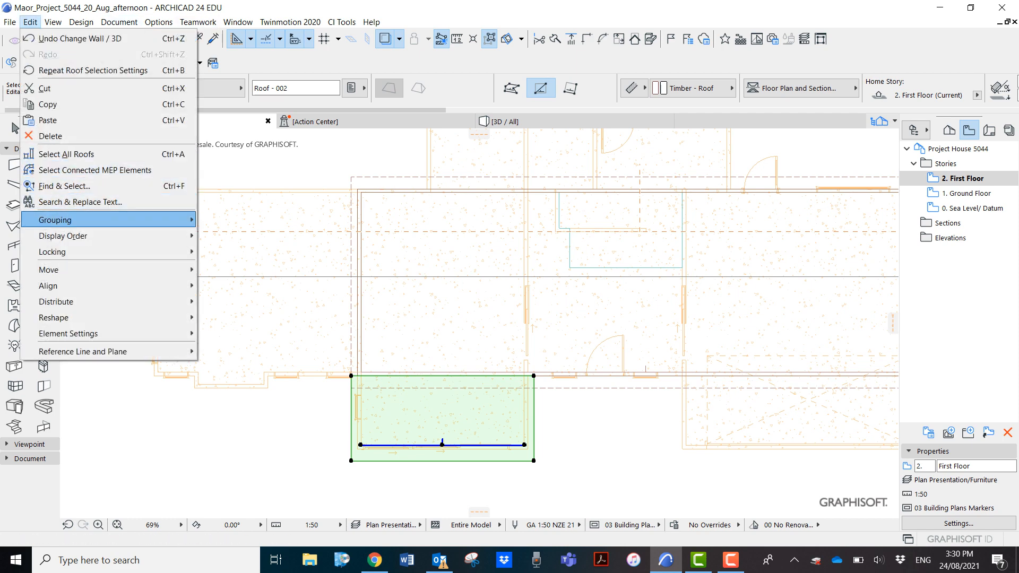
mouse_move(106, 269)
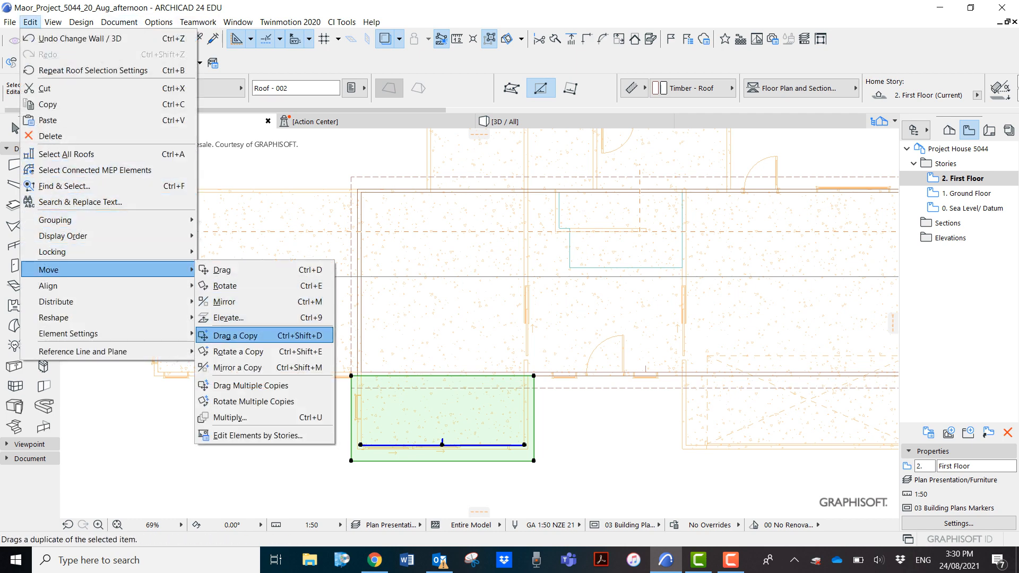
left_click(228, 335)
left_click(533, 376)
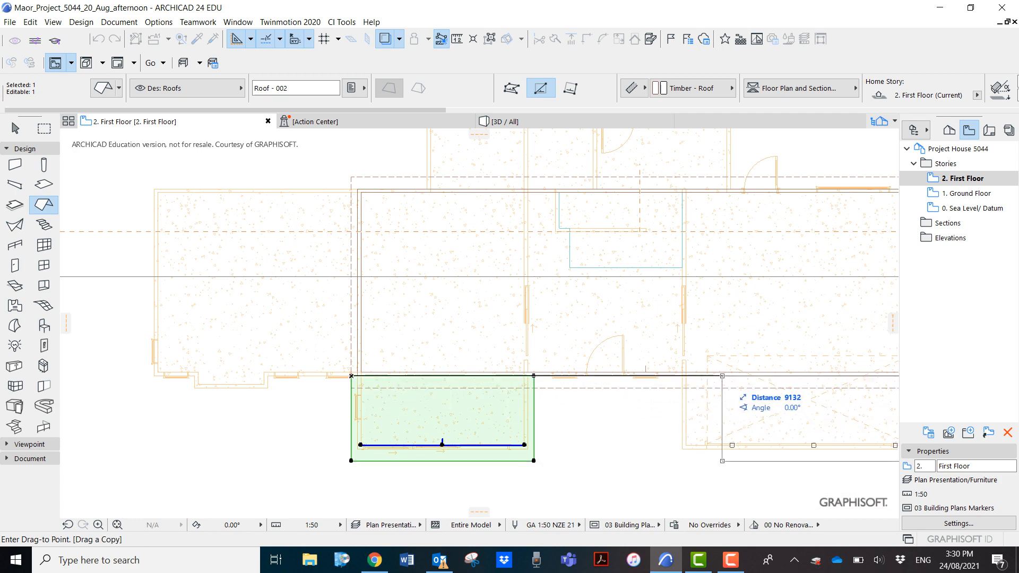
scroll(681, 367, "up", 3)
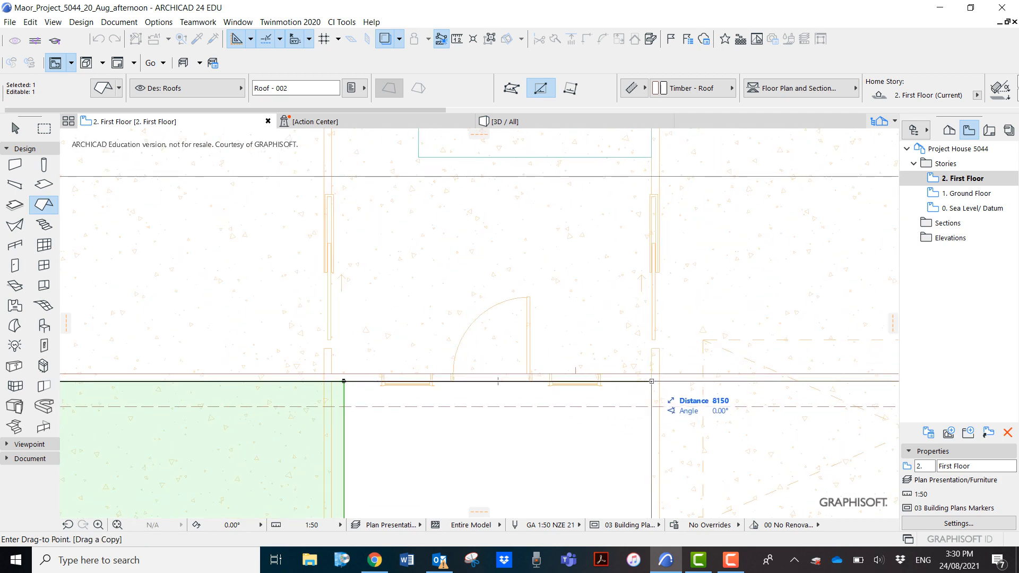
type("x150")
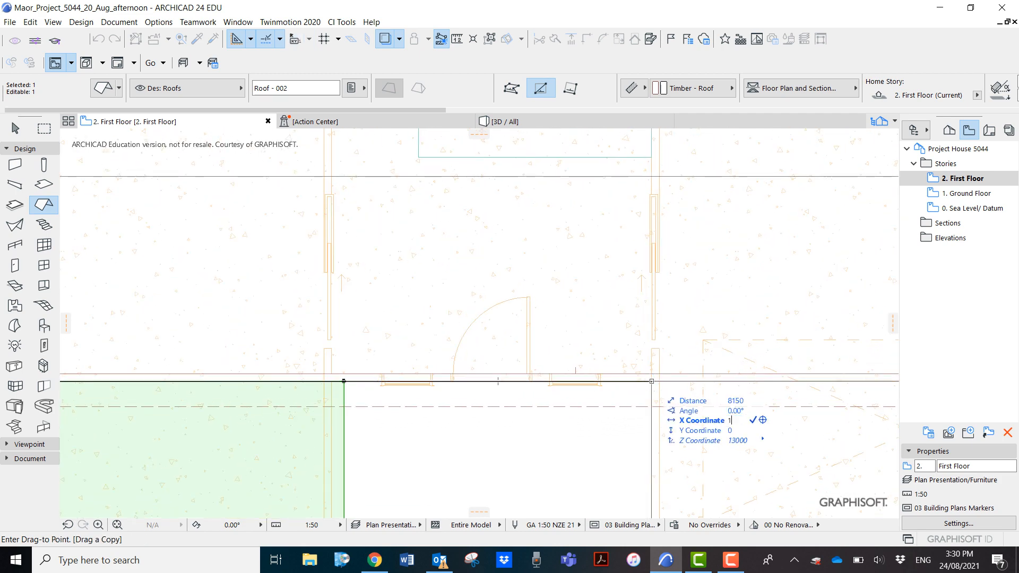
type("-")
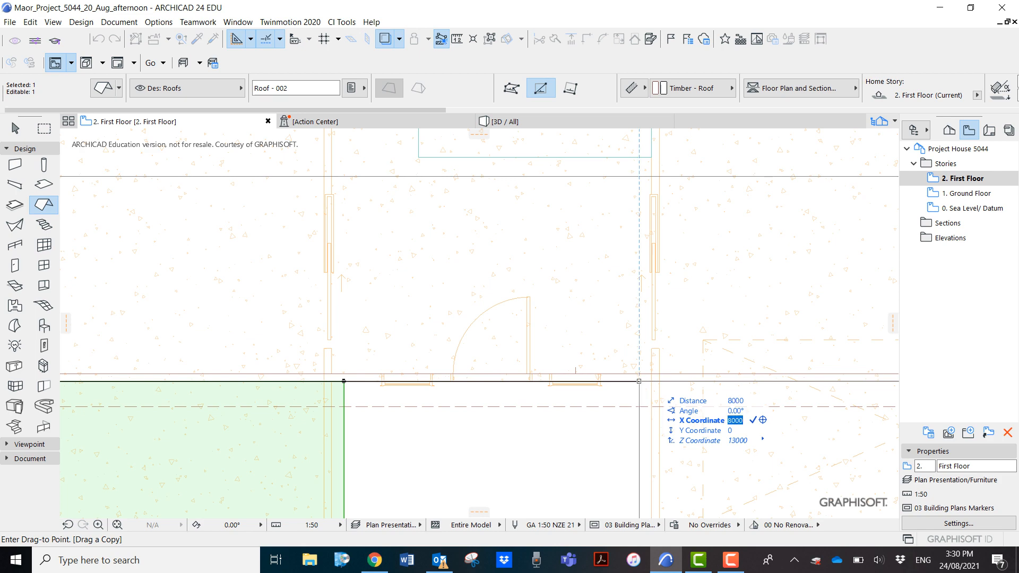
key("Return")
Step: Move the copied garage roof's upper-right outline corner 2000 mm in X, to 150 mm beyond the garage's outer wall face
scroll(455, 441, "down", 3)
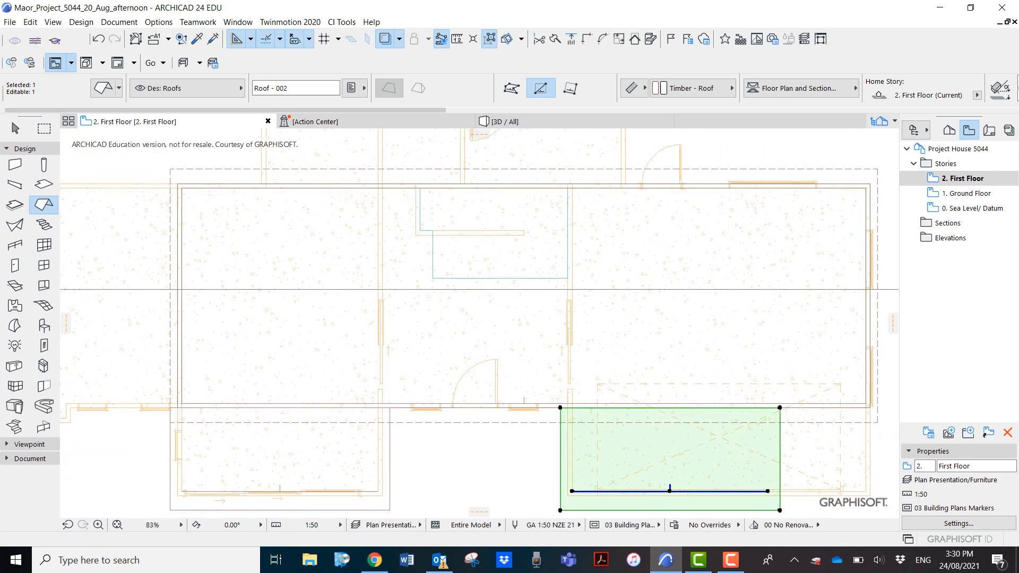
middle_click_drag(455, 441, 385, 379)
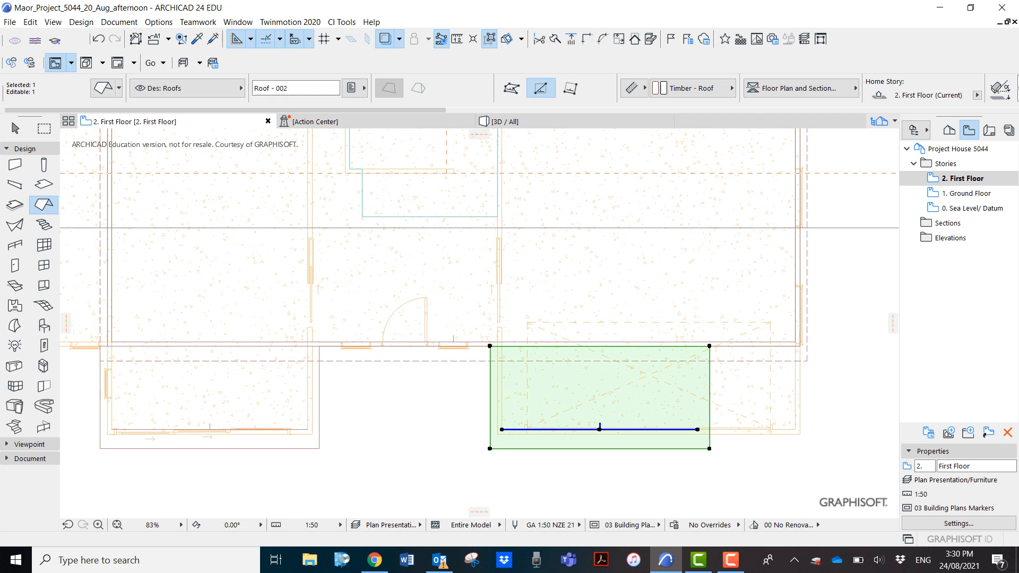
scroll(762, 338, "up", 1)
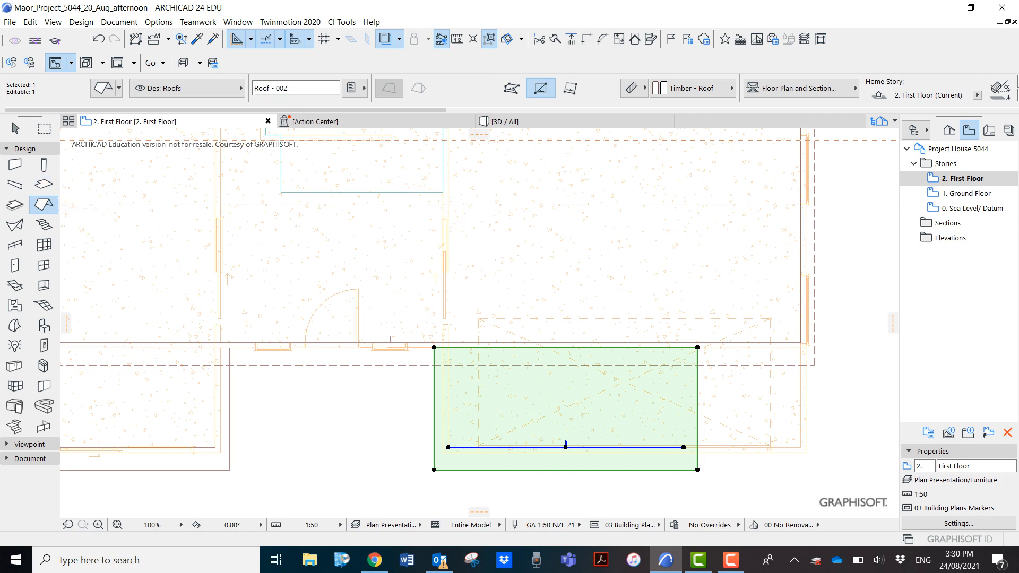
left_click(698, 347)
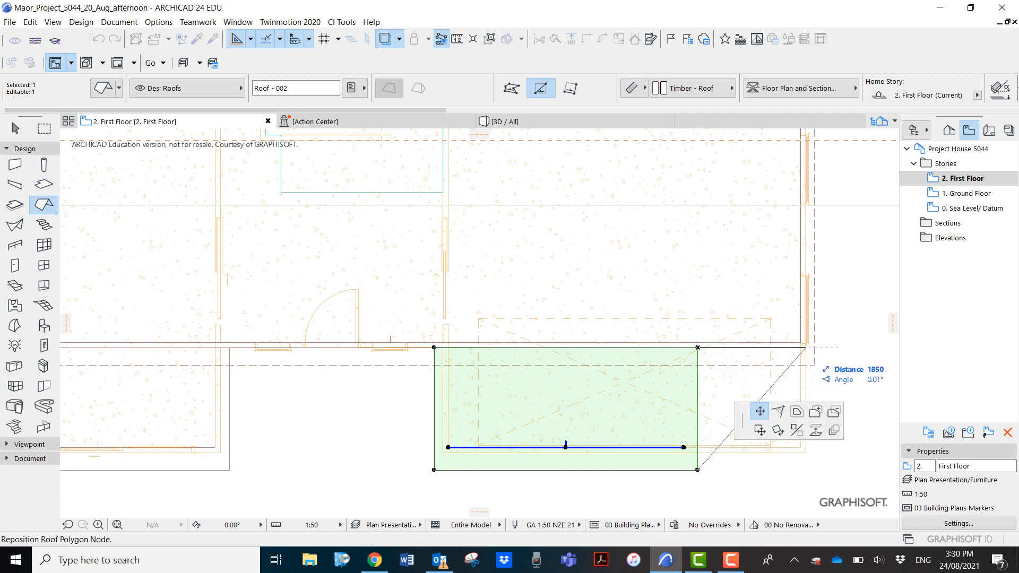
type("x2000")
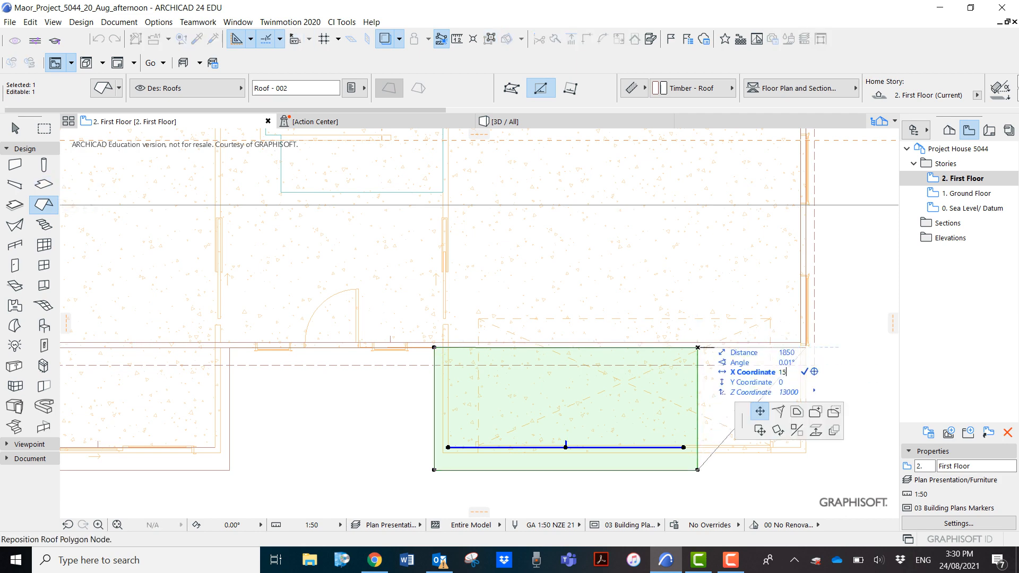
key("Return")
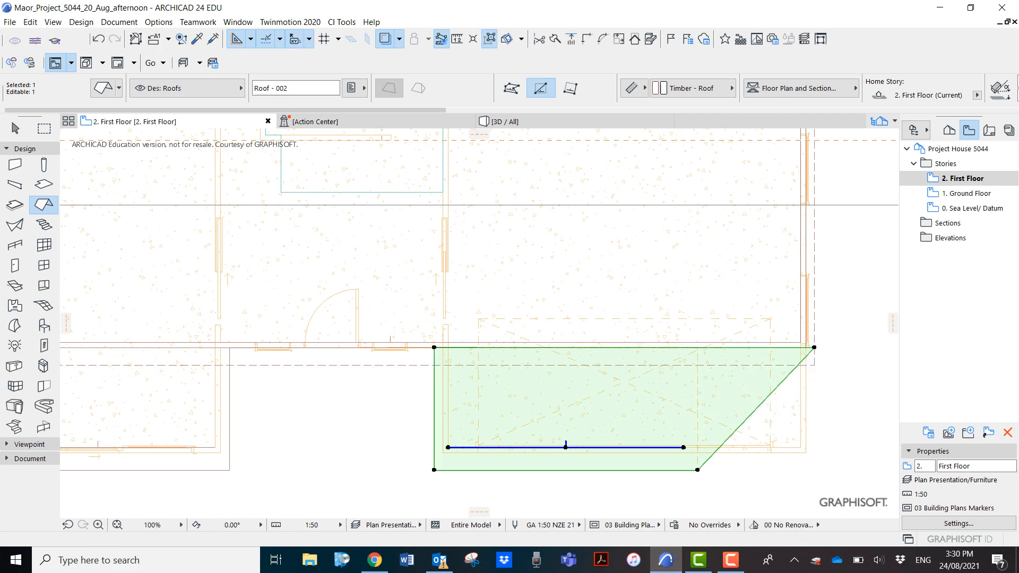
Step: Move the garage roof's lower-right outline corner horizontally into line with its upper-right corner and deselect the roof
left_click(698, 470)
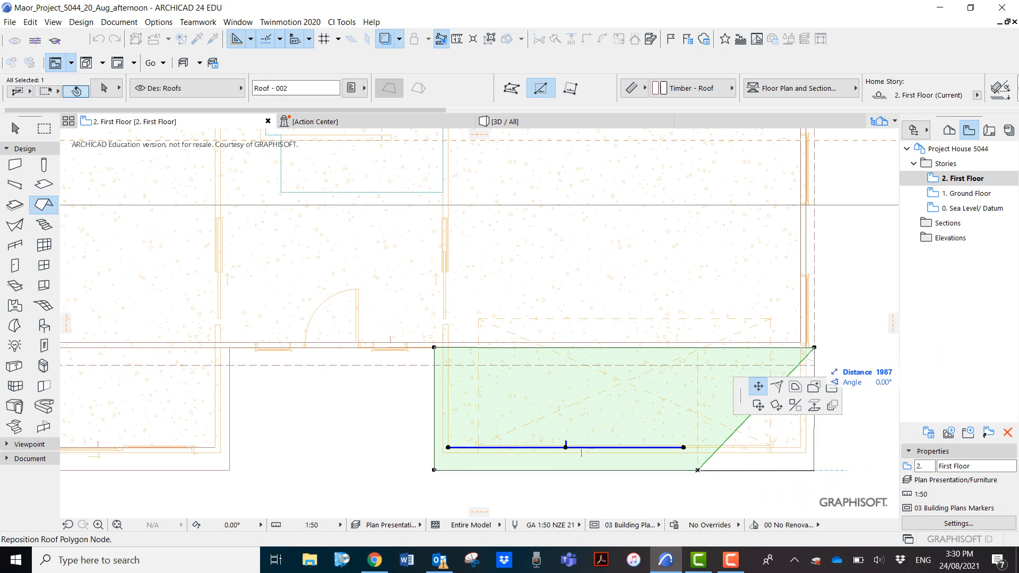
left_click(814, 347, "shift")
key("Escape")
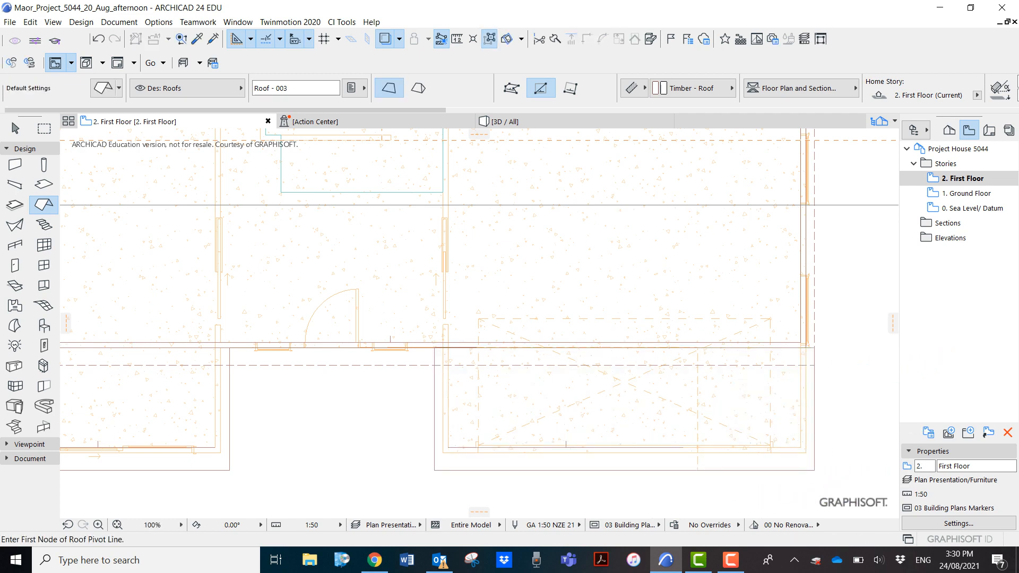
Step: Examine in 3D how the garage roof meets the garage's front and side walls
key("F3")
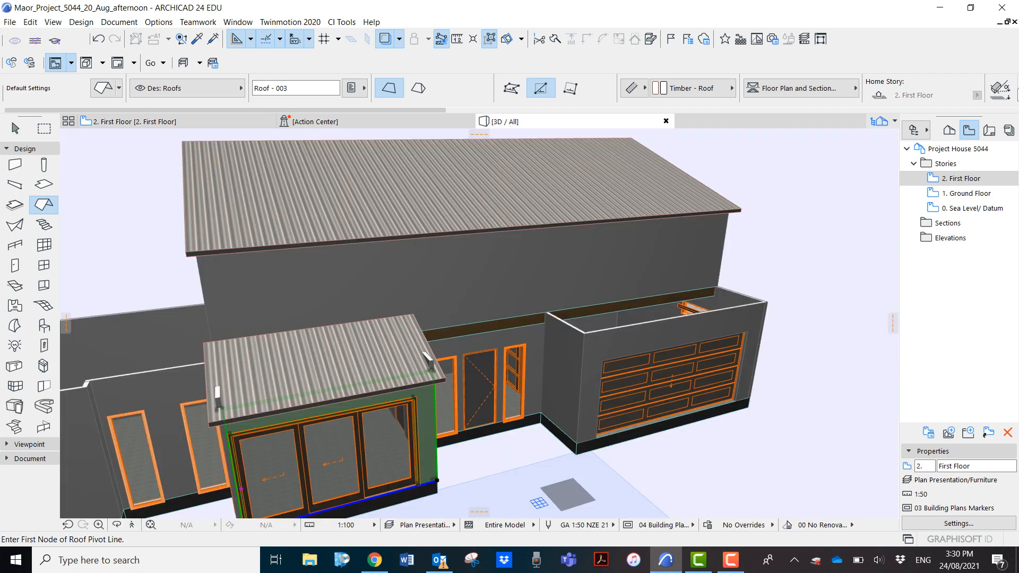
middle_click_drag(531, 372, 414, 367, "shift")
middle_click_drag(684, 390, 646, 386, "shift")
scroll(679, 366, "down", 3)
scroll(602, 426, "up", 2)
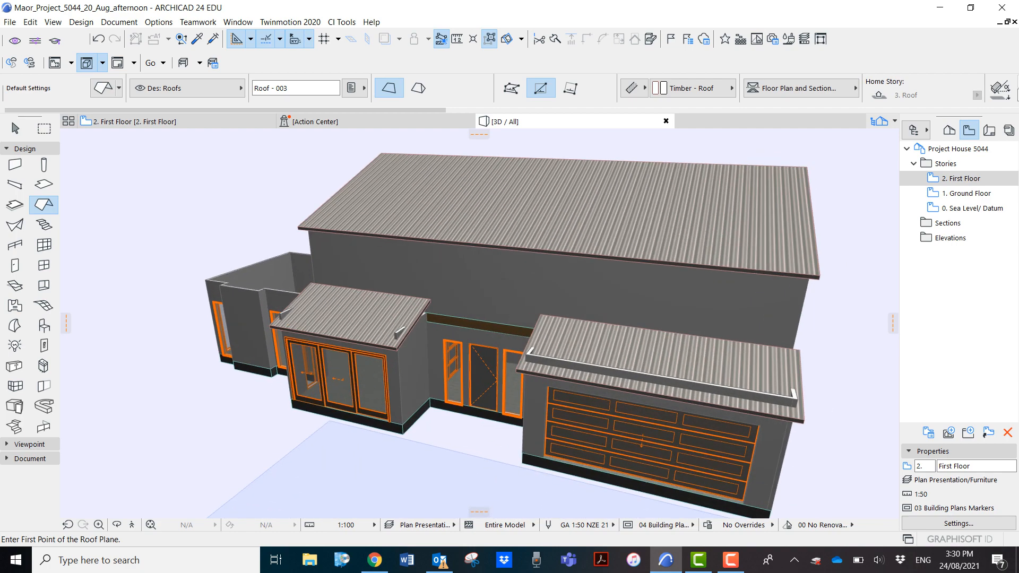
scroll(602, 426, "down", 1)
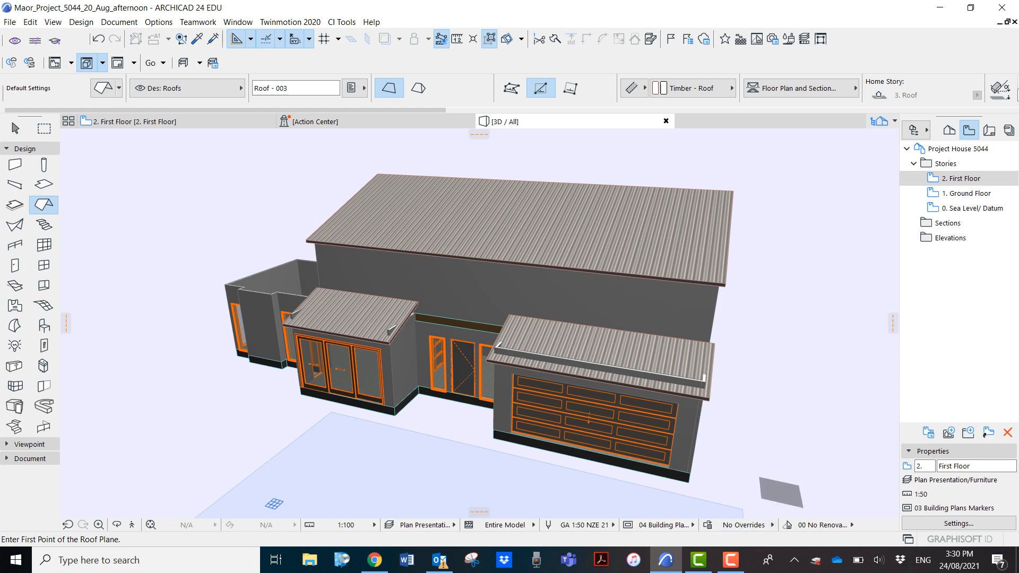